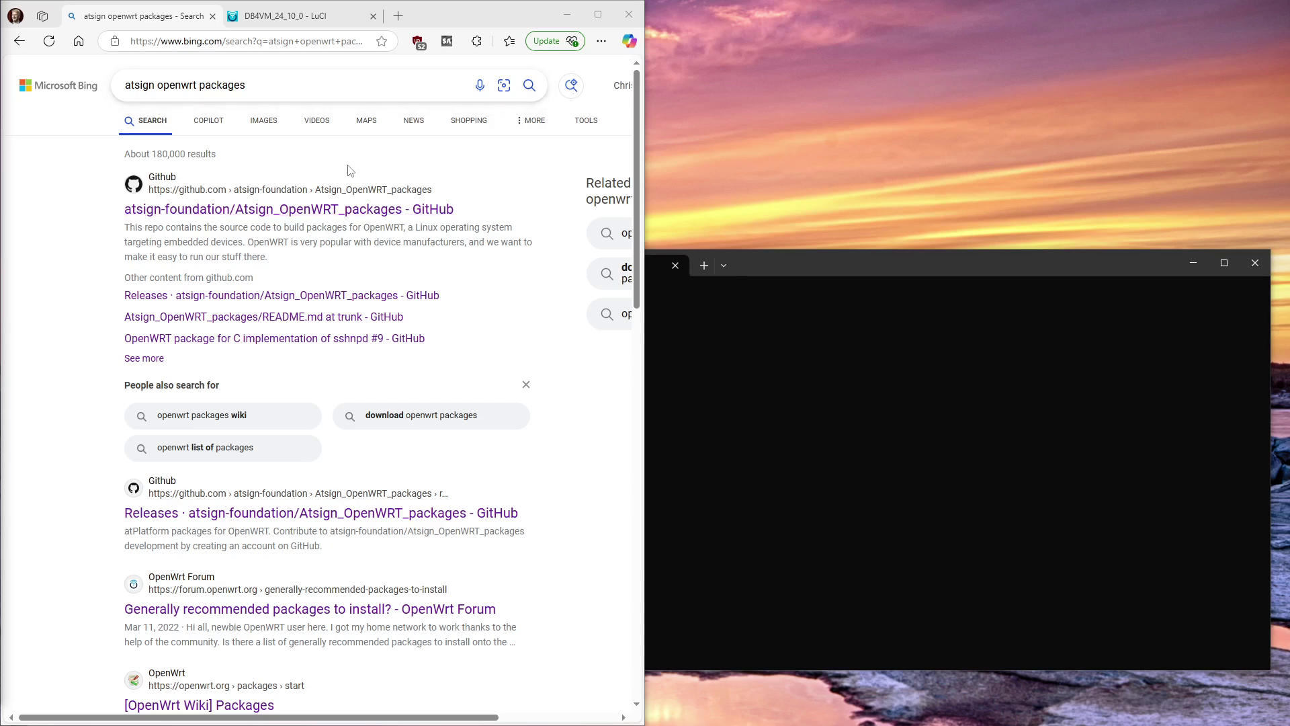
Open the Atsign_OpenWRT_packages repo's C sshnpd c1.0.0-r3 release and scroll to its Assets.
{"action": "left_click", "coordinate": [358, 211]}
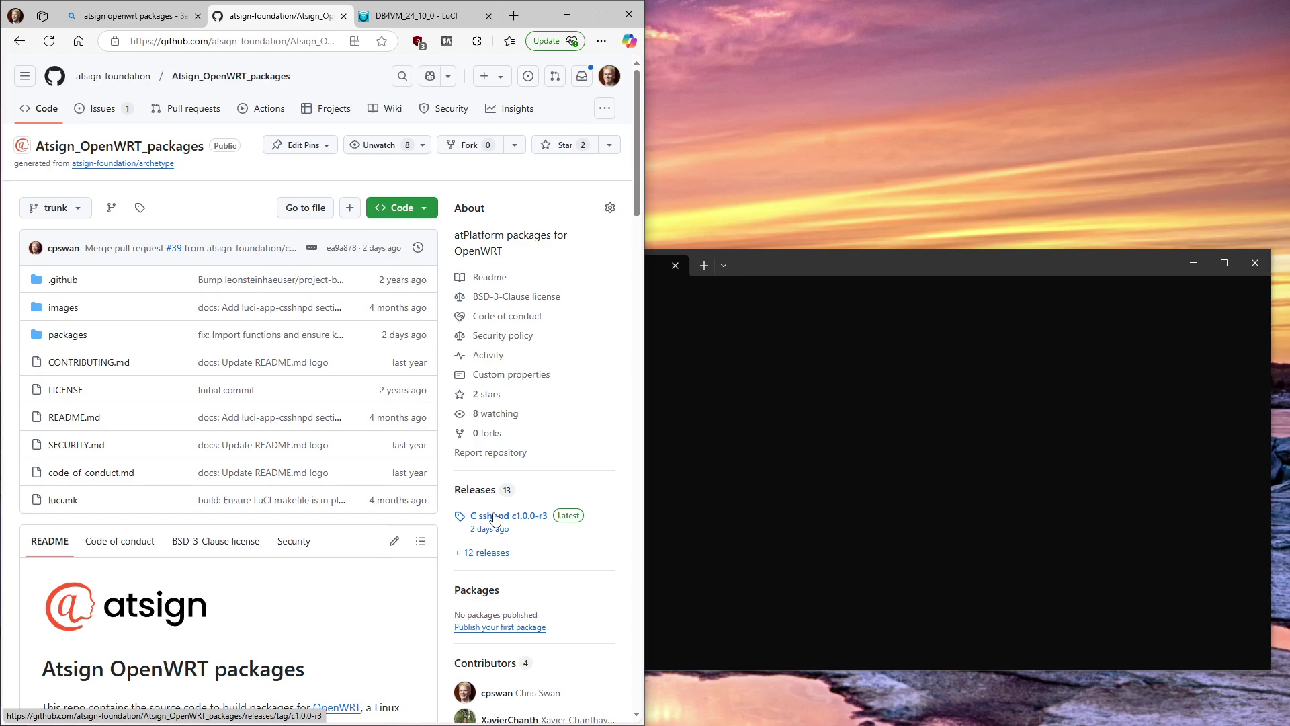
{"action": "left_click", "coordinate": [495, 519]}
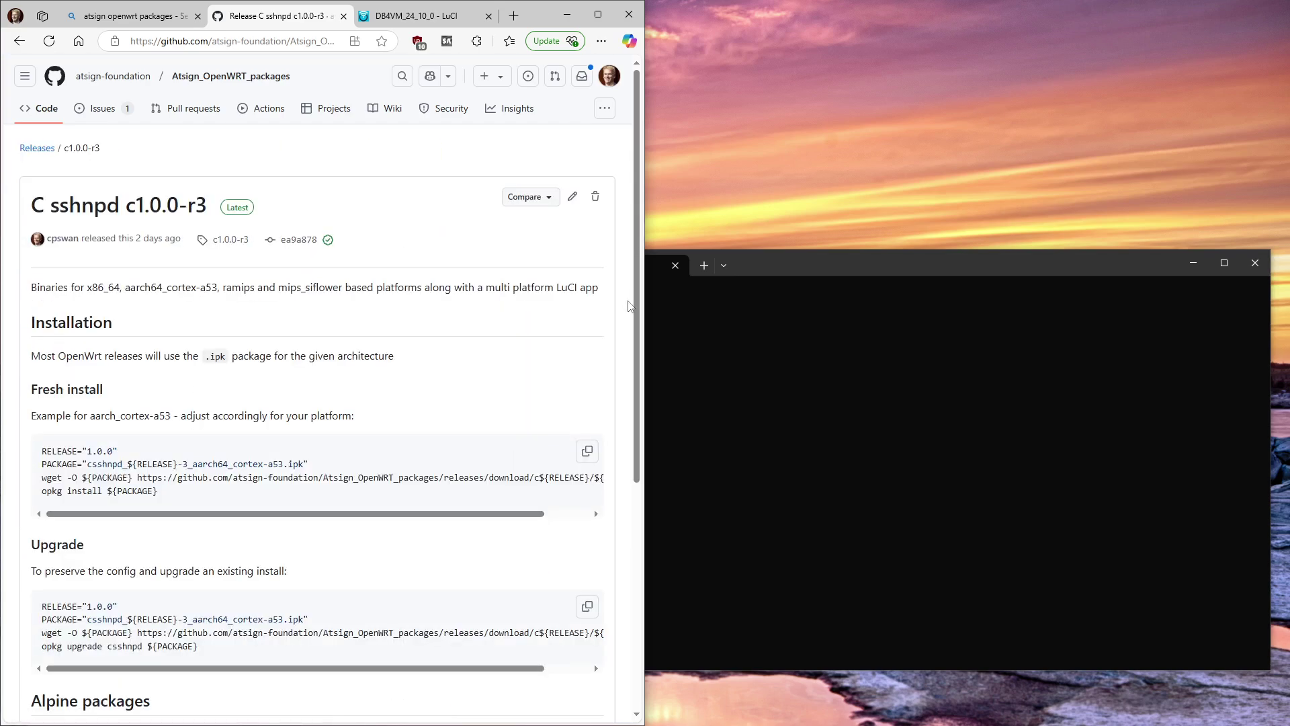
{"action": "left_click_drag", "start_coordinate": [637, 322], "coordinate": [637, 610]}
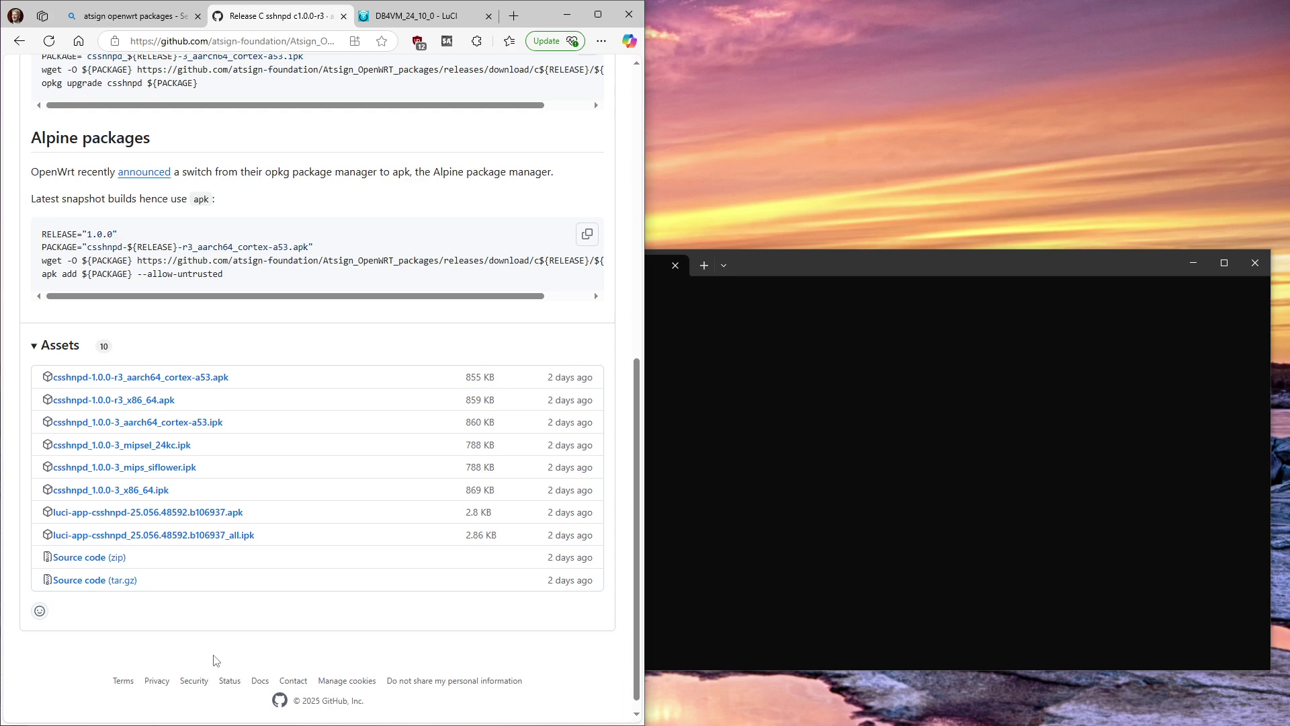
Save csshnpd_1.0.0-3_x86_64.ipk and luci-app-csshnpd_25.056.48592.b106937_all.ipk into the ipks folder.
{"action": "right_click", "coordinate": [161, 495]}
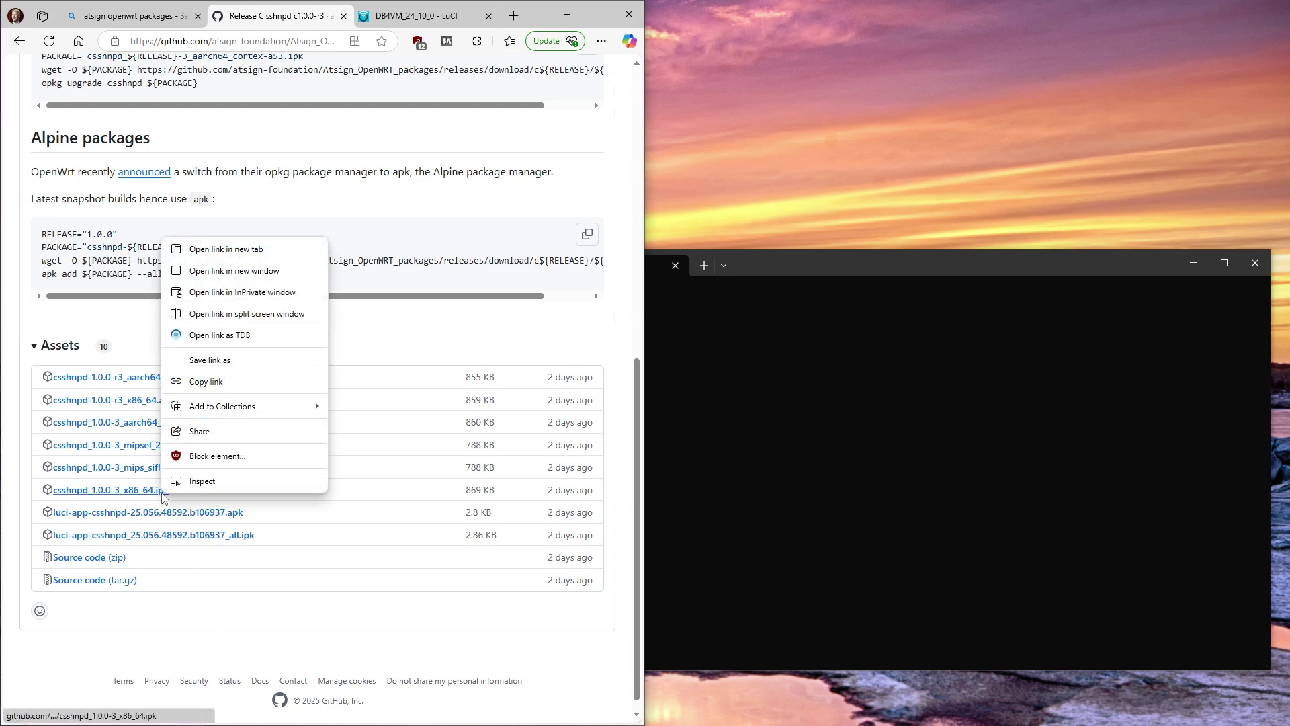
{"action": "left_click", "coordinate": [225, 362]}
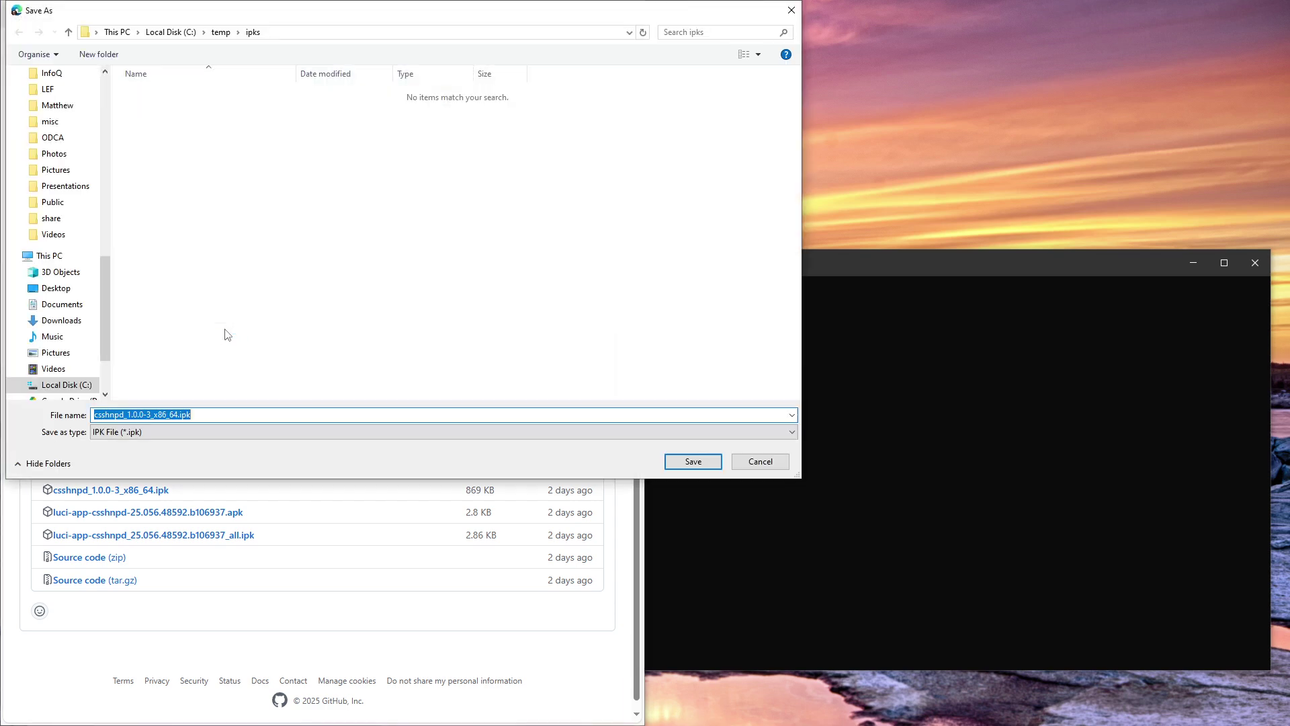
{"action": "left_click", "coordinate": [694, 463]}
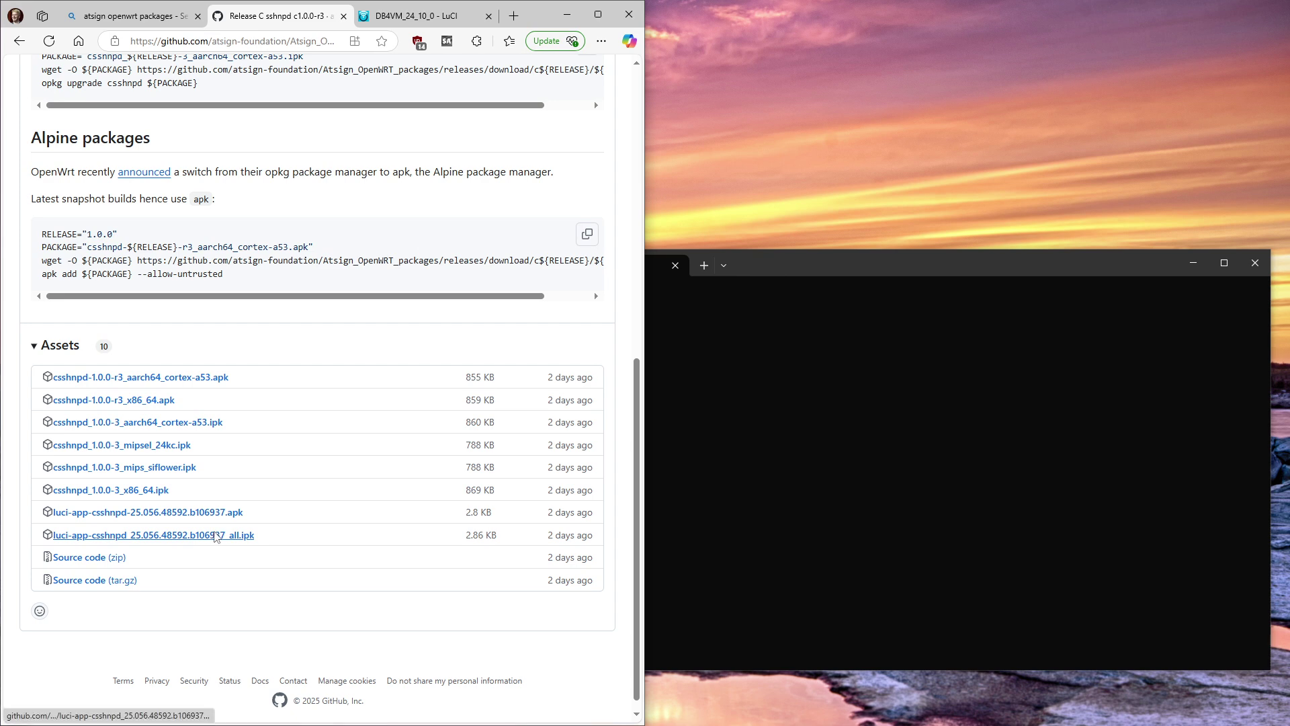
{"action": "right_click", "coordinate": [215, 537]}
{"action": "left_click", "coordinate": [269, 404]}
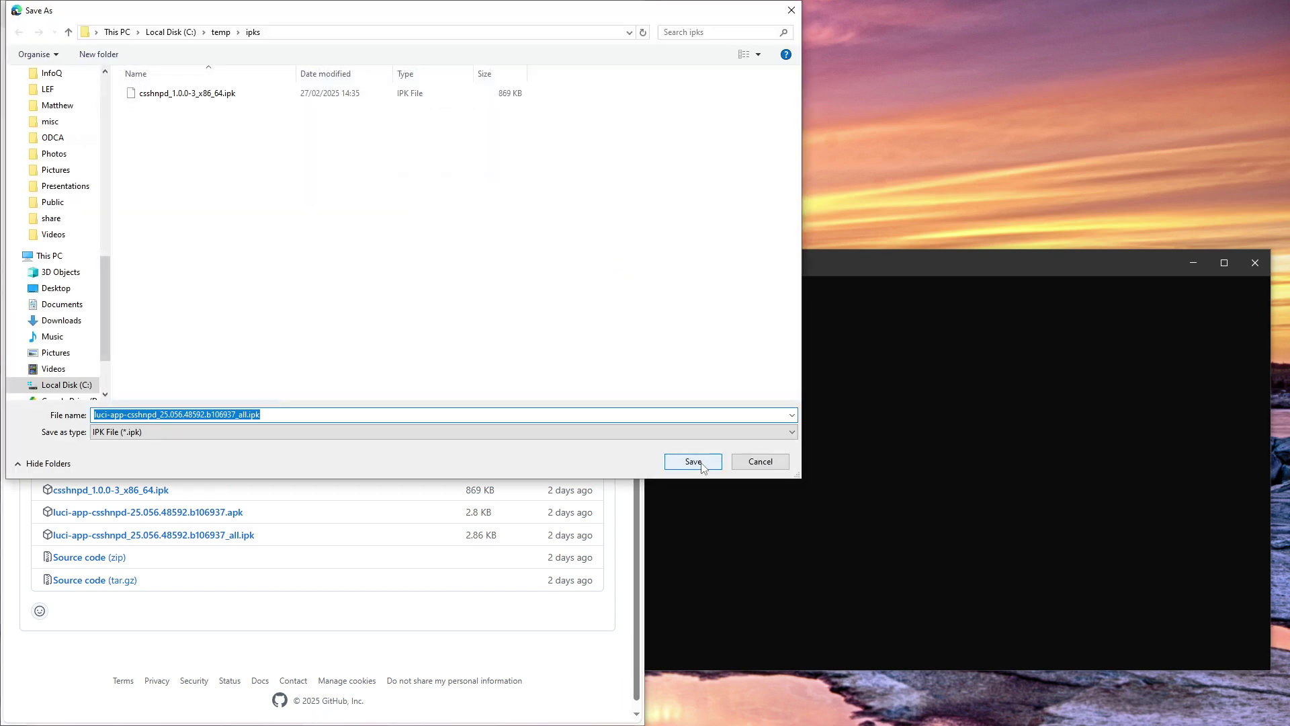
{"action": "left_click", "coordinate": [706, 463]}
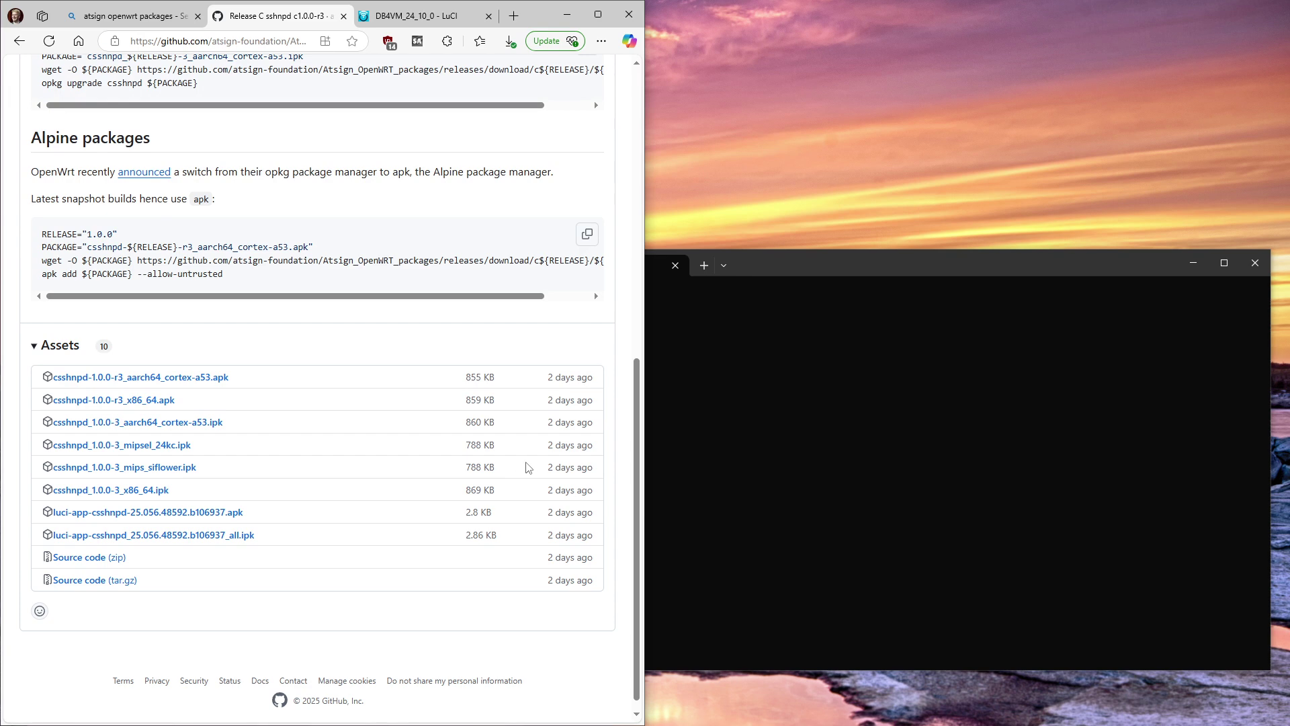
Log in to the DB4VM_24_10_0 router's LuCI interface as root.
{"action": "left_click", "coordinate": [424, 13]}
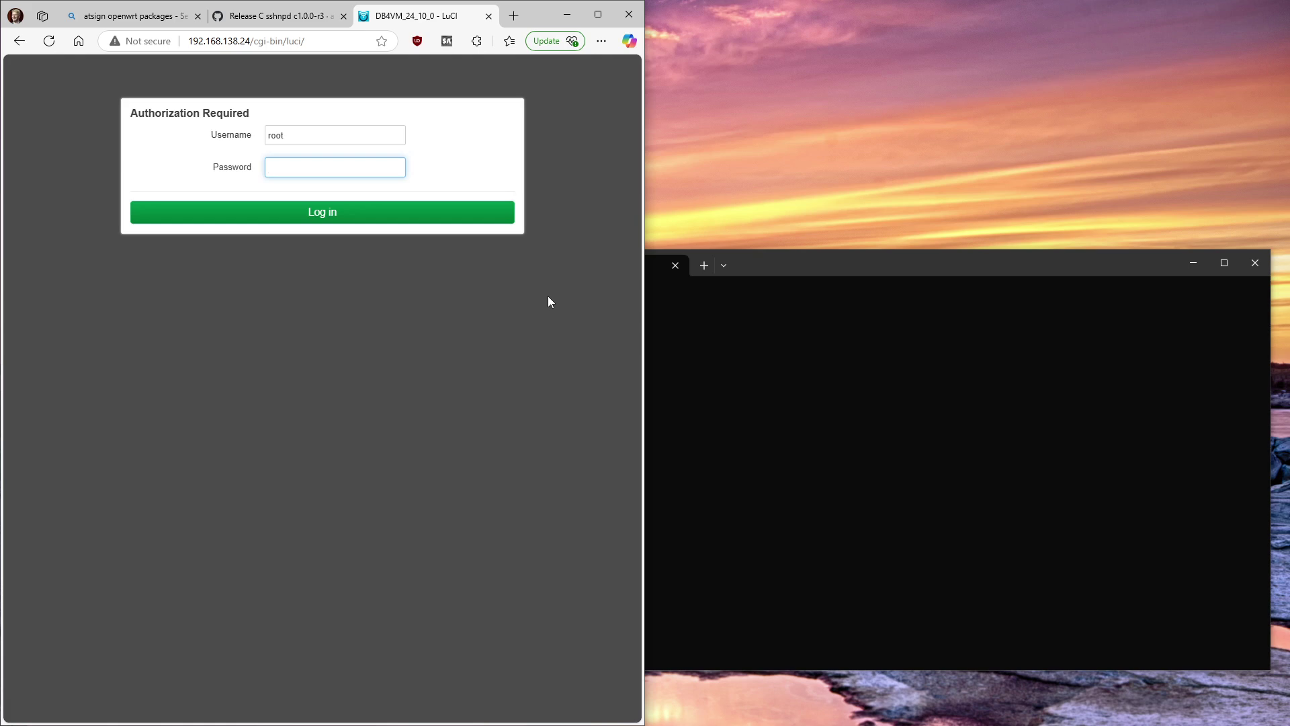
{"action": "type", "text": "pass"}
{"action": "type", "text": "word"}
{"action": "key", "text": "Return"}
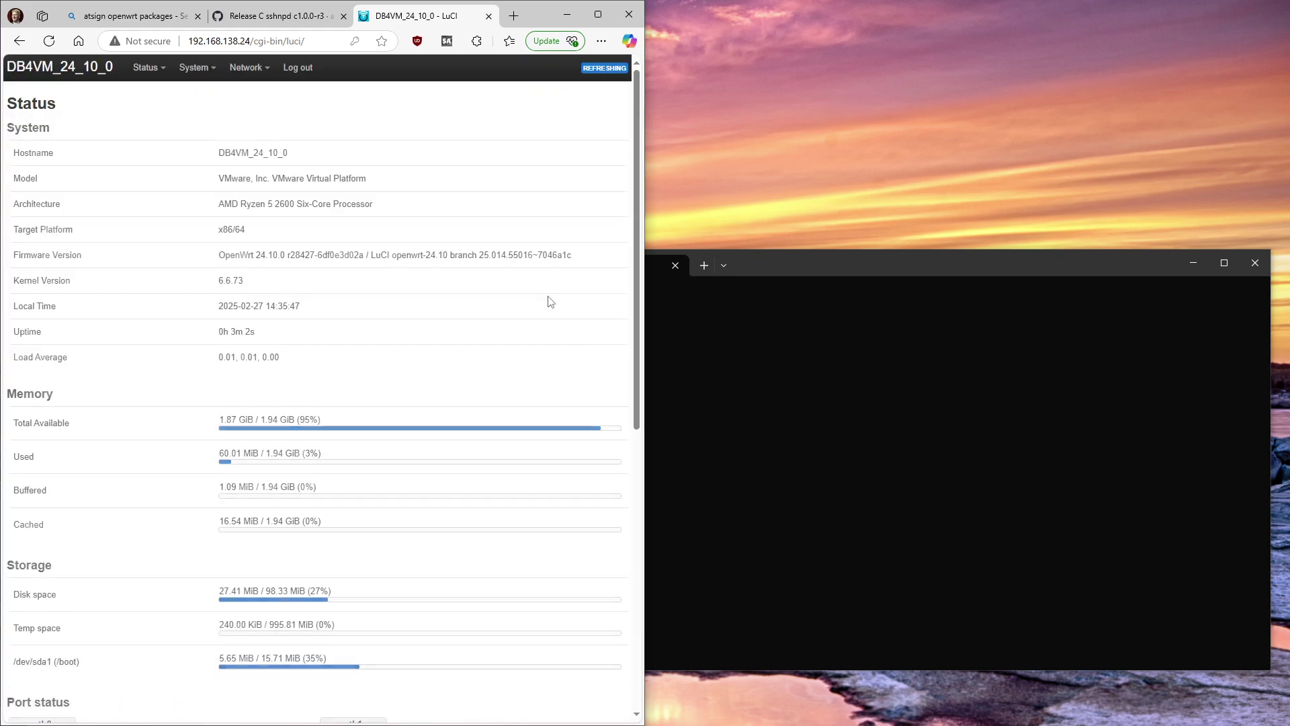
{"action": "mouse_move", "coordinate": [195, 67]}
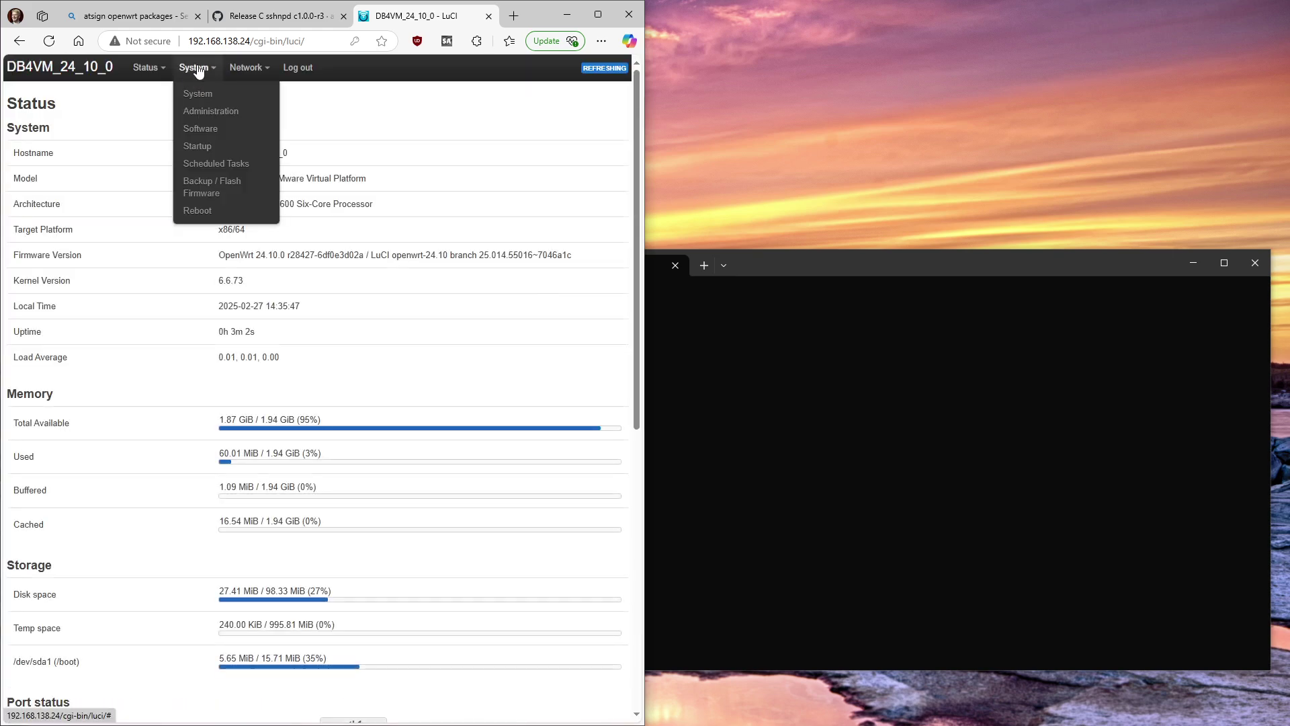
Upload and install csshnpd_1.0.0-3_x86_64.ipk from the System > Software page.
{"action": "left_click", "coordinate": [214, 128]}
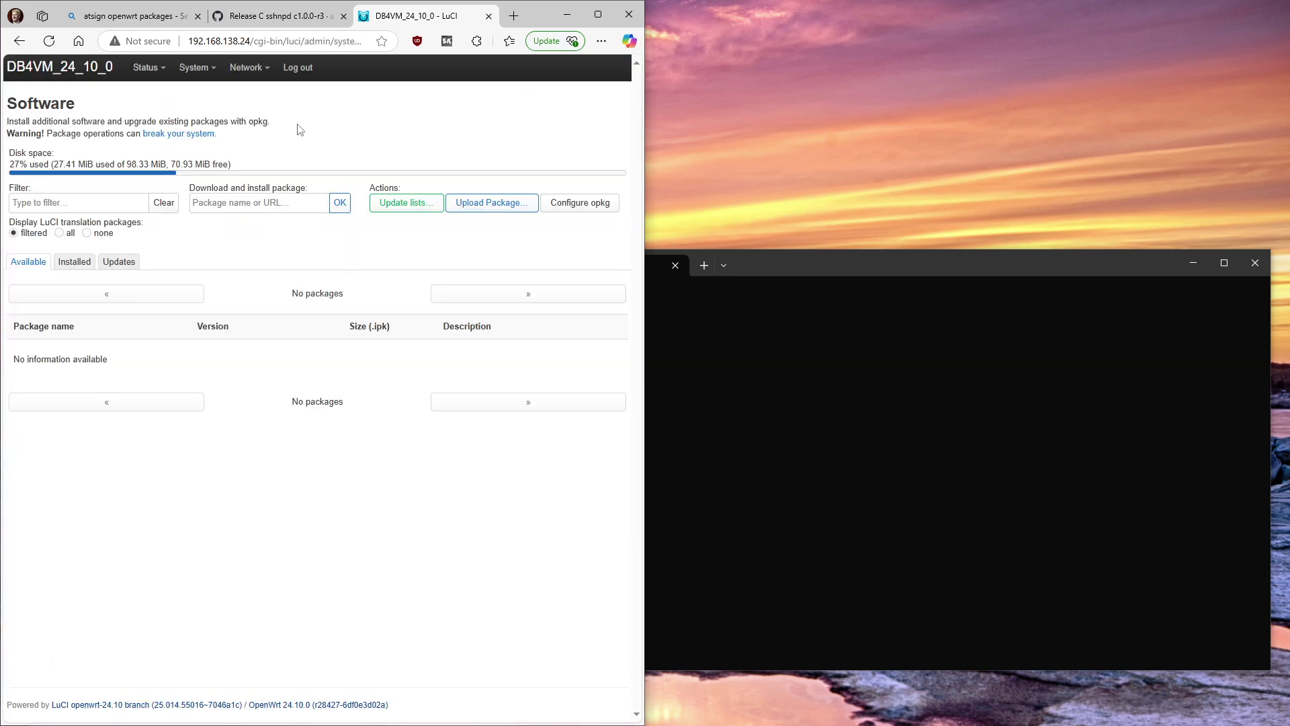
{"action": "left_click", "coordinate": [494, 206]}
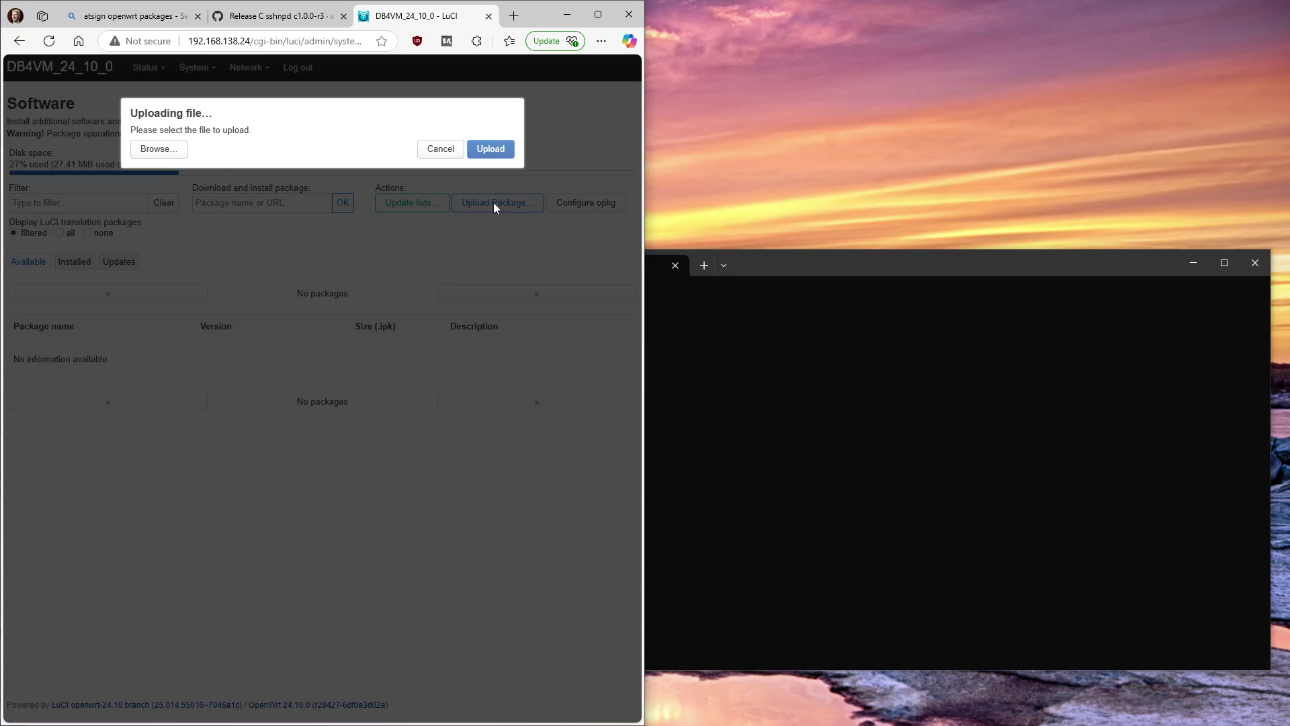
{"action": "left_click", "coordinate": [176, 151]}
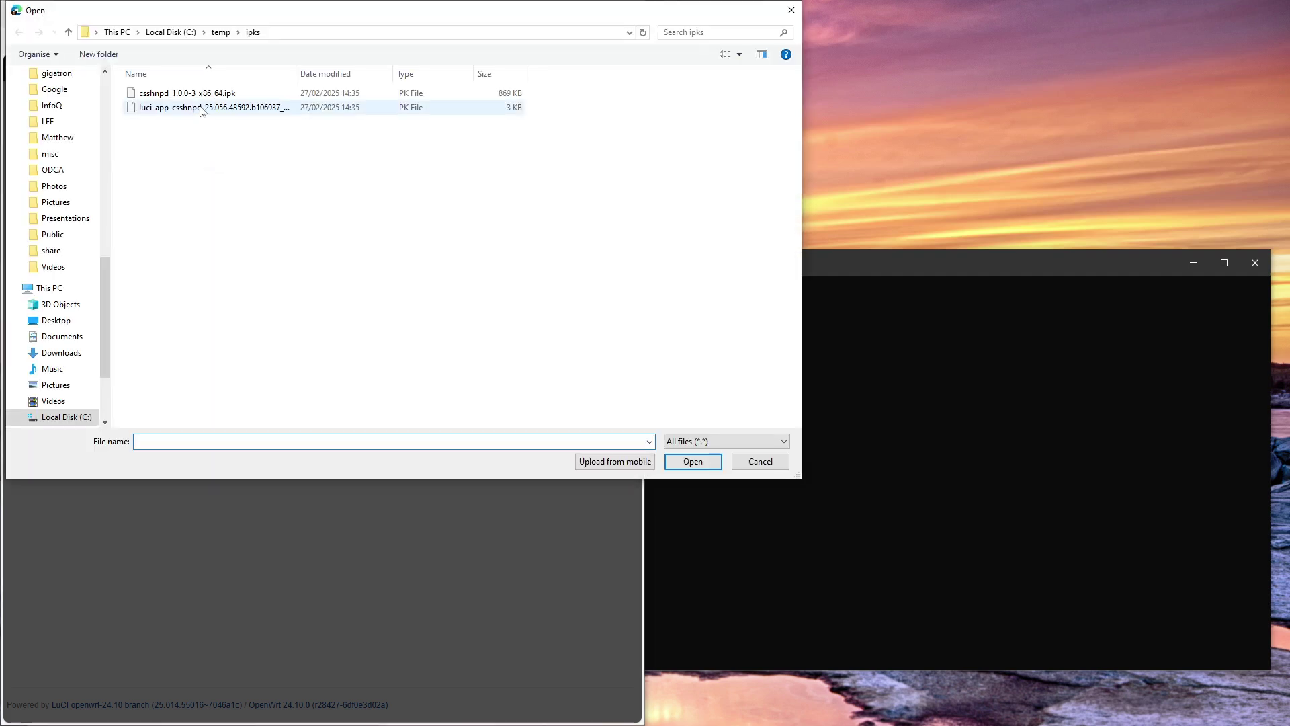
{"action": "left_click", "coordinate": [200, 95]}
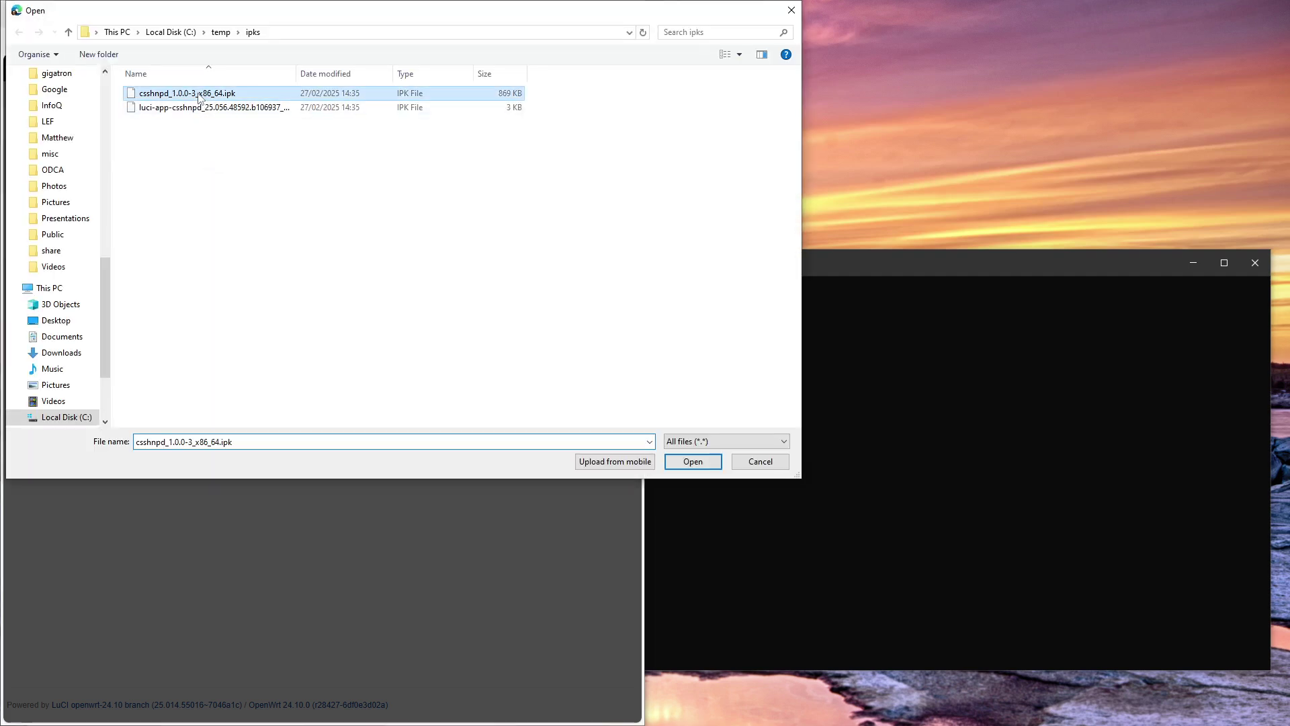
{"action": "left_click", "coordinate": [693, 462]}
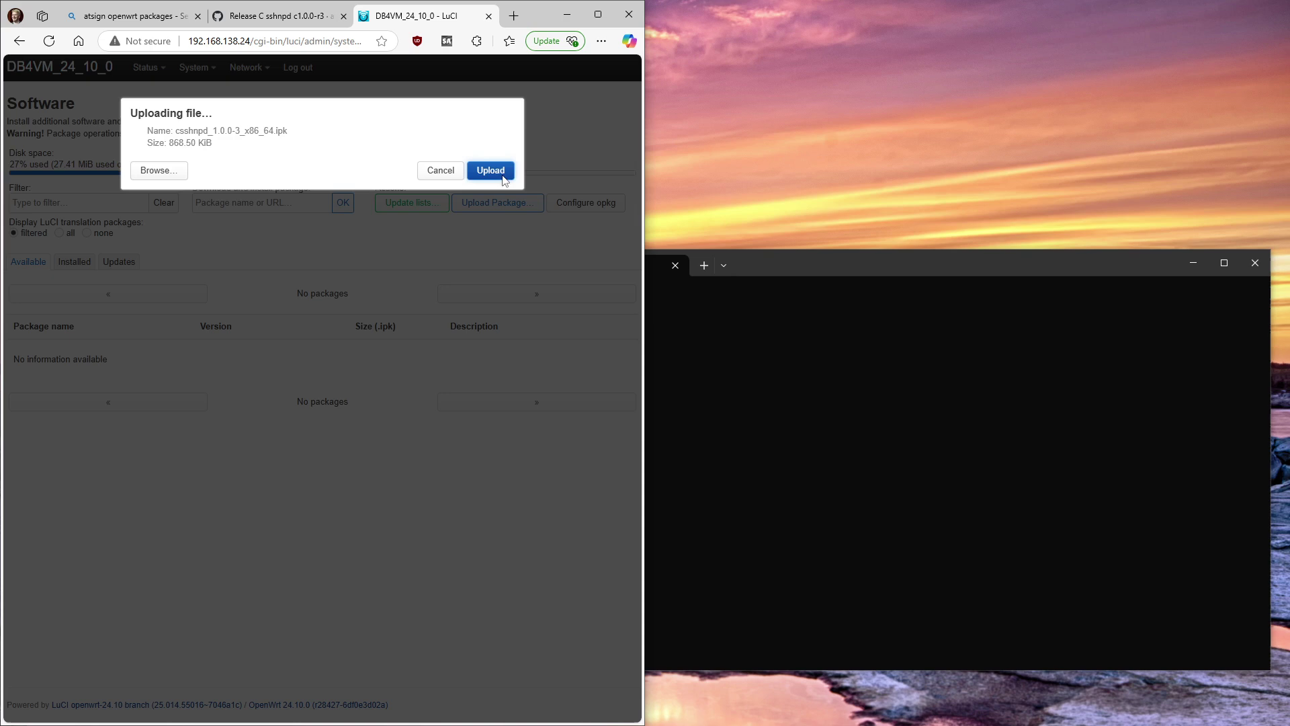
{"action": "left_click", "coordinate": [504, 176]}
{"action": "left_click", "coordinate": [497, 200]}
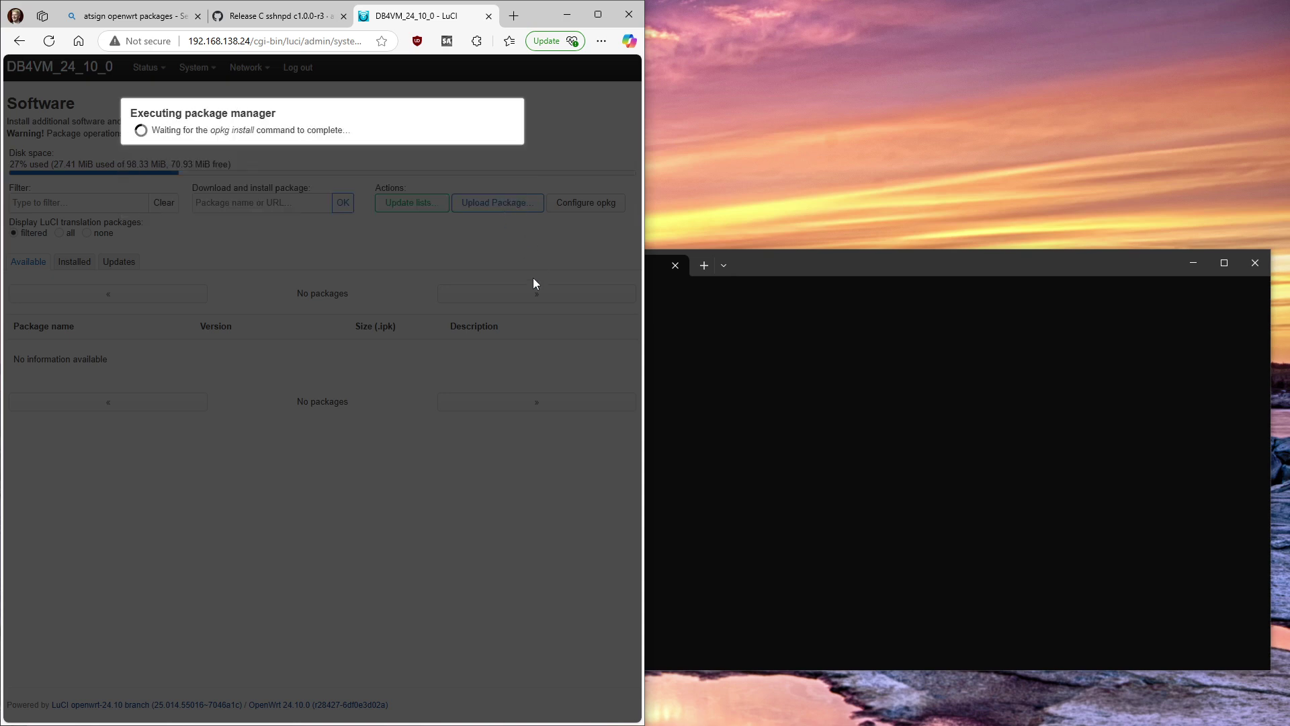
{"action": "left_click", "coordinate": [160, 202]}
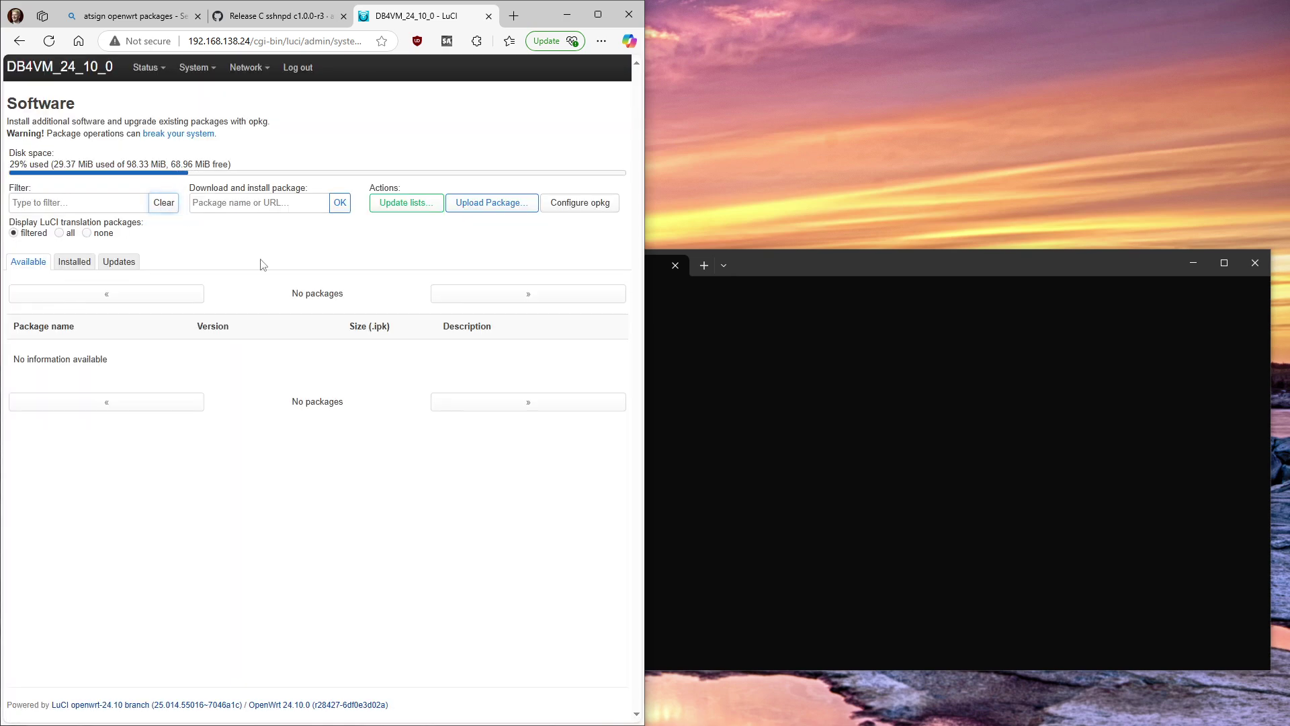
Upload and install luci-app-csshnpd_25.056.48592.b106937_all.ipk on the router.
{"action": "left_click", "coordinate": [498, 205]}
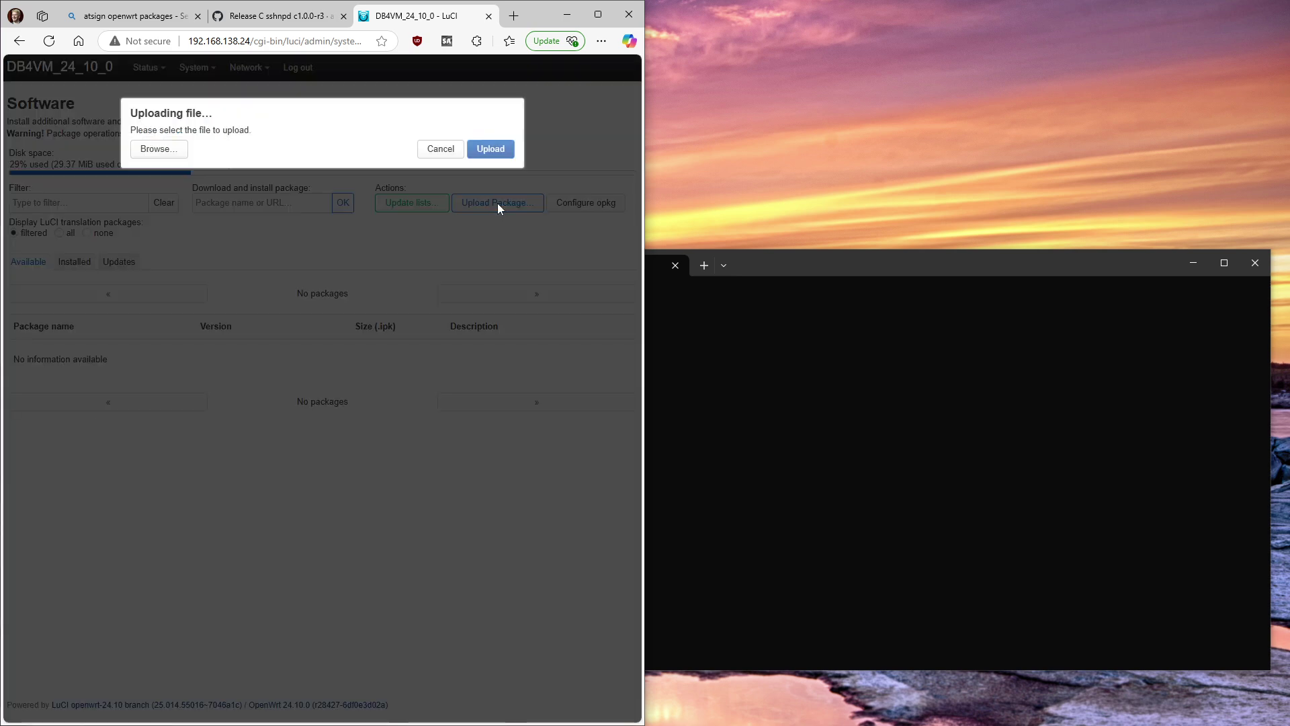
{"action": "left_click", "coordinate": [136, 152]}
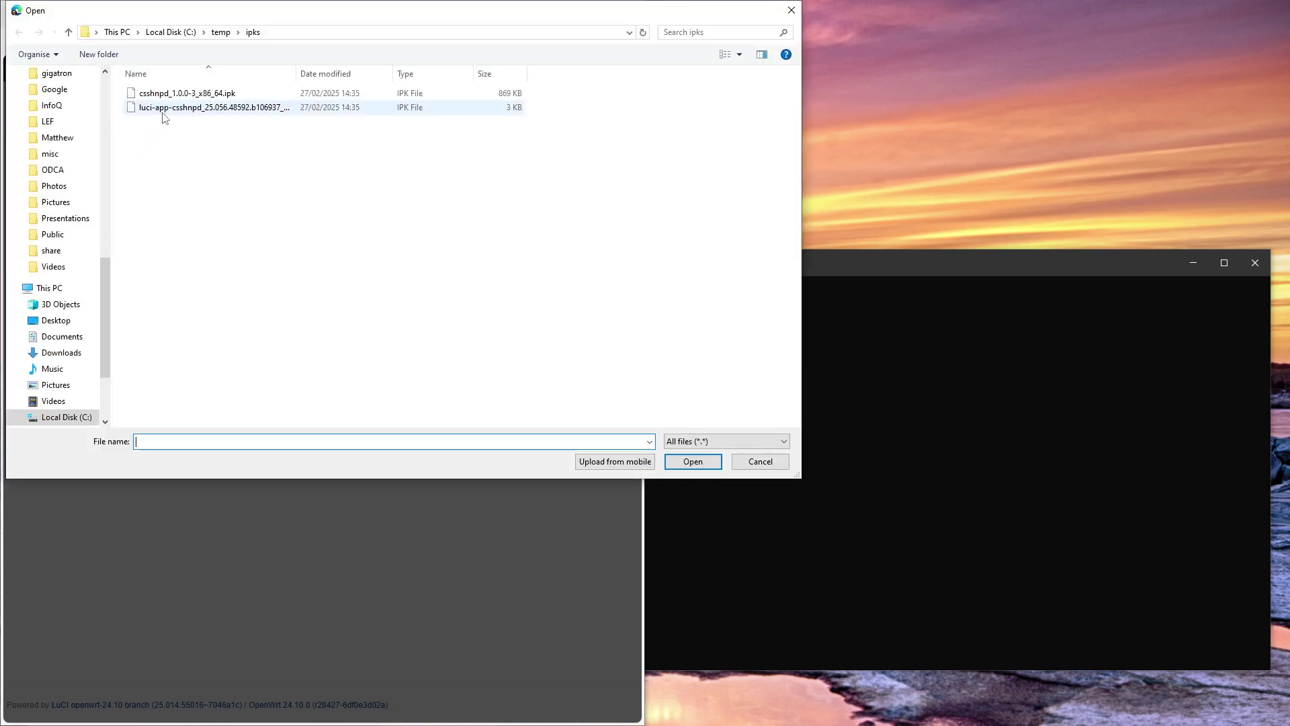
{"action": "left_click", "coordinate": [164, 111]}
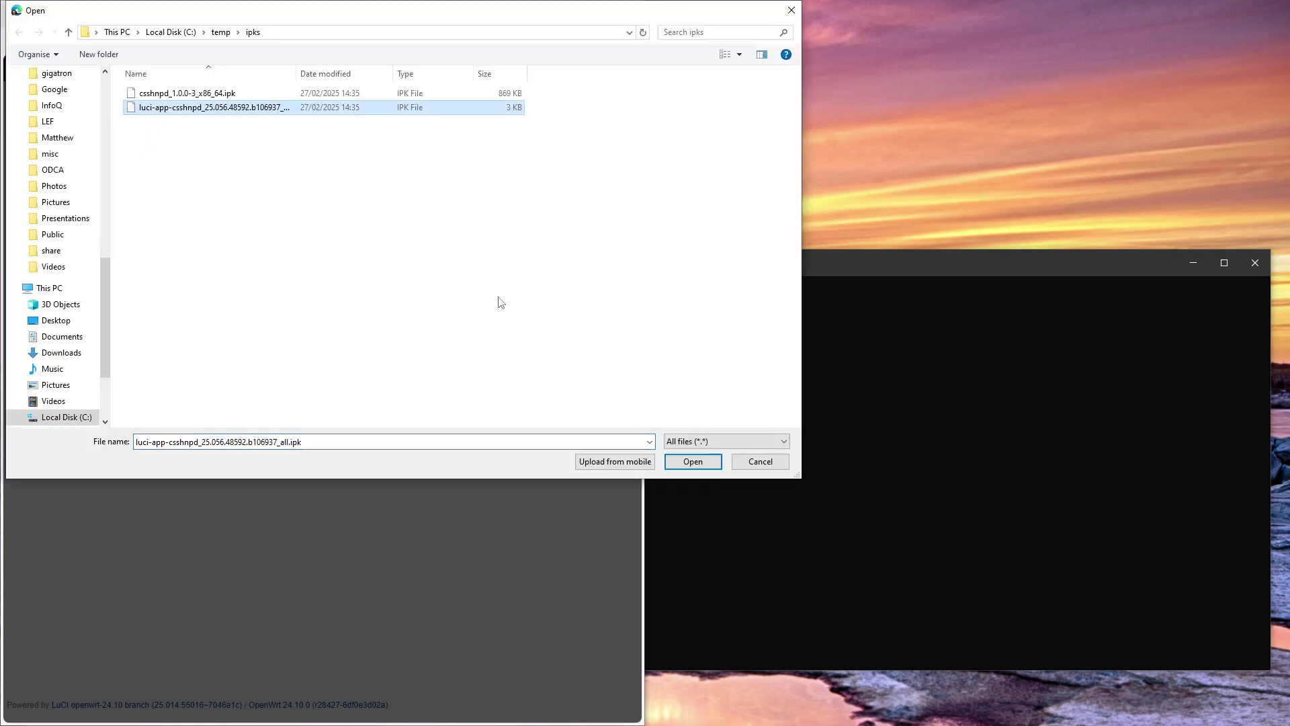
{"action": "left_click", "coordinate": [686, 457]}
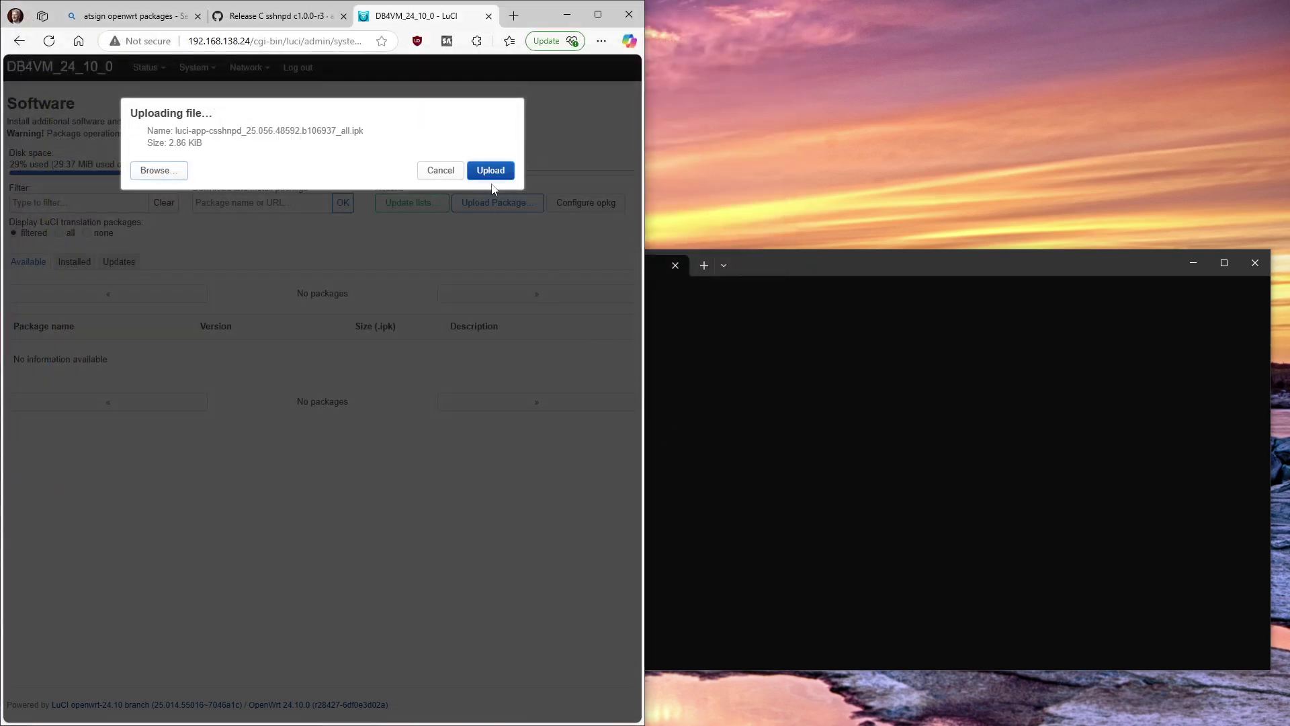
{"action": "left_click", "coordinate": [491, 171]}
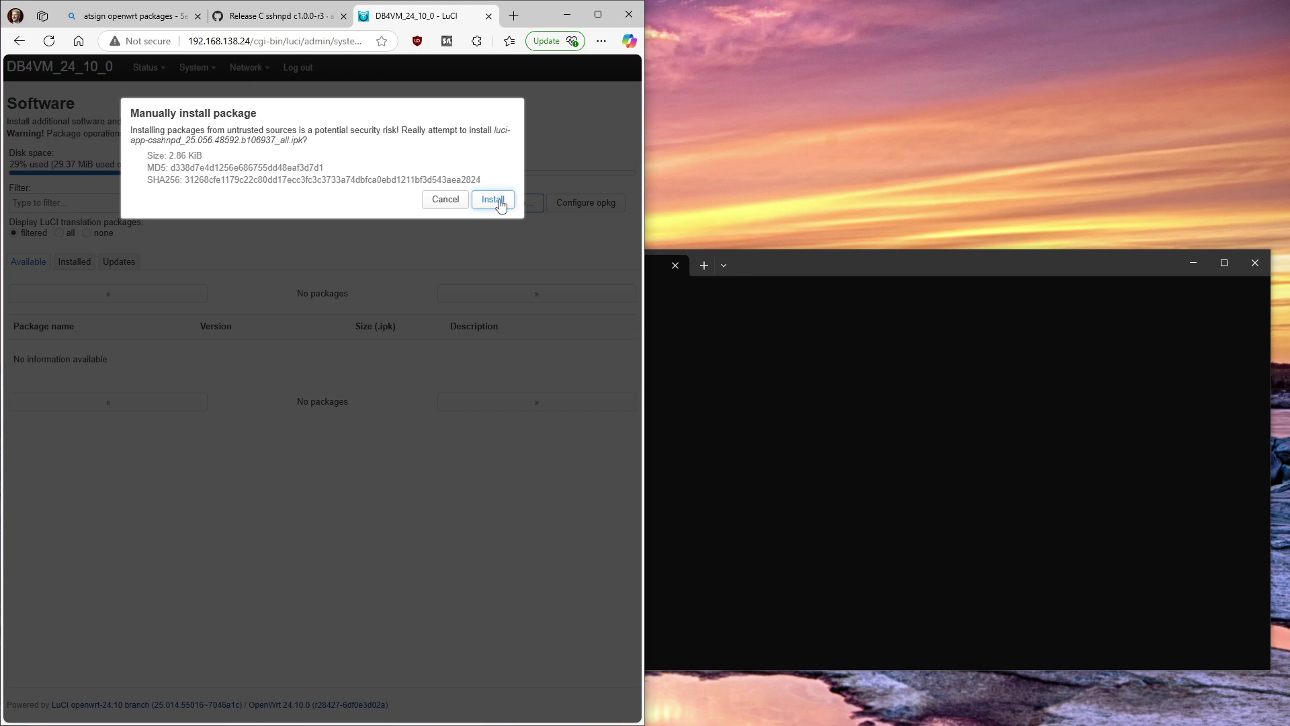
{"action": "left_click", "coordinate": [498, 201]}
{"action": "left_click", "coordinate": [156, 193]}
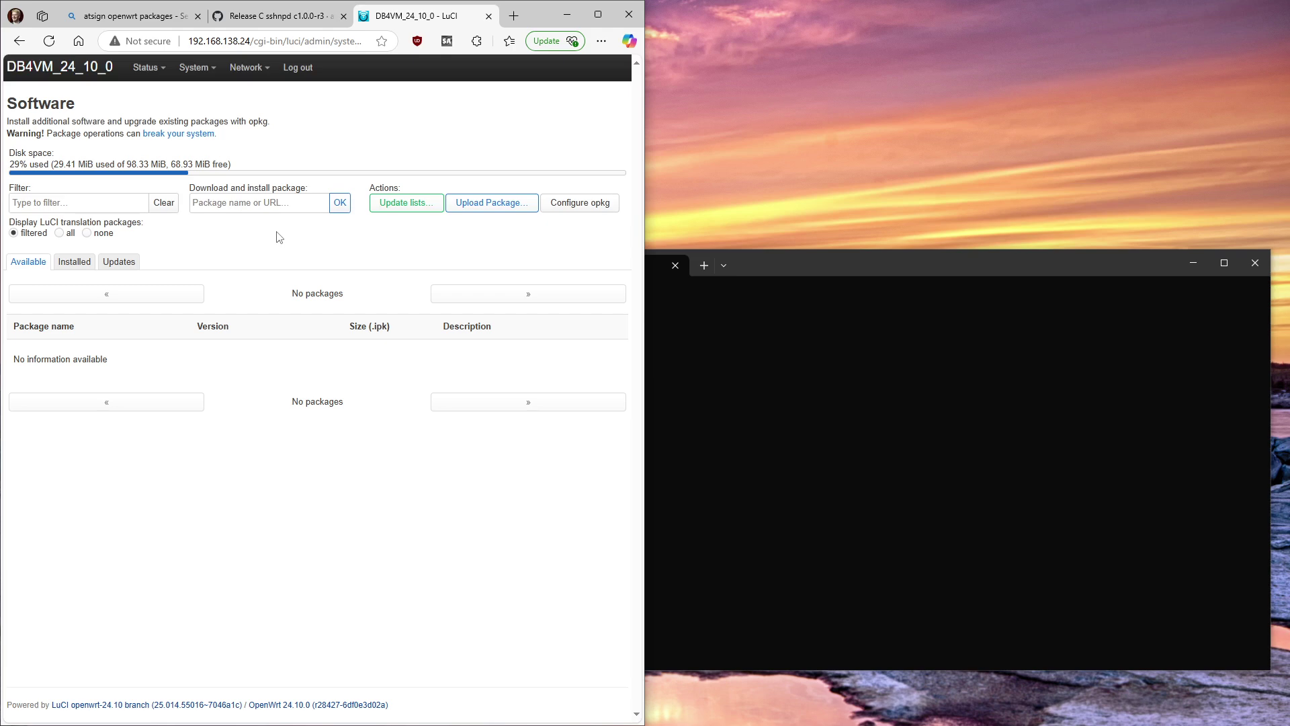
Log out of LuCI and log back in as root.
{"action": "left_click", "coordinate": [306, 80]}
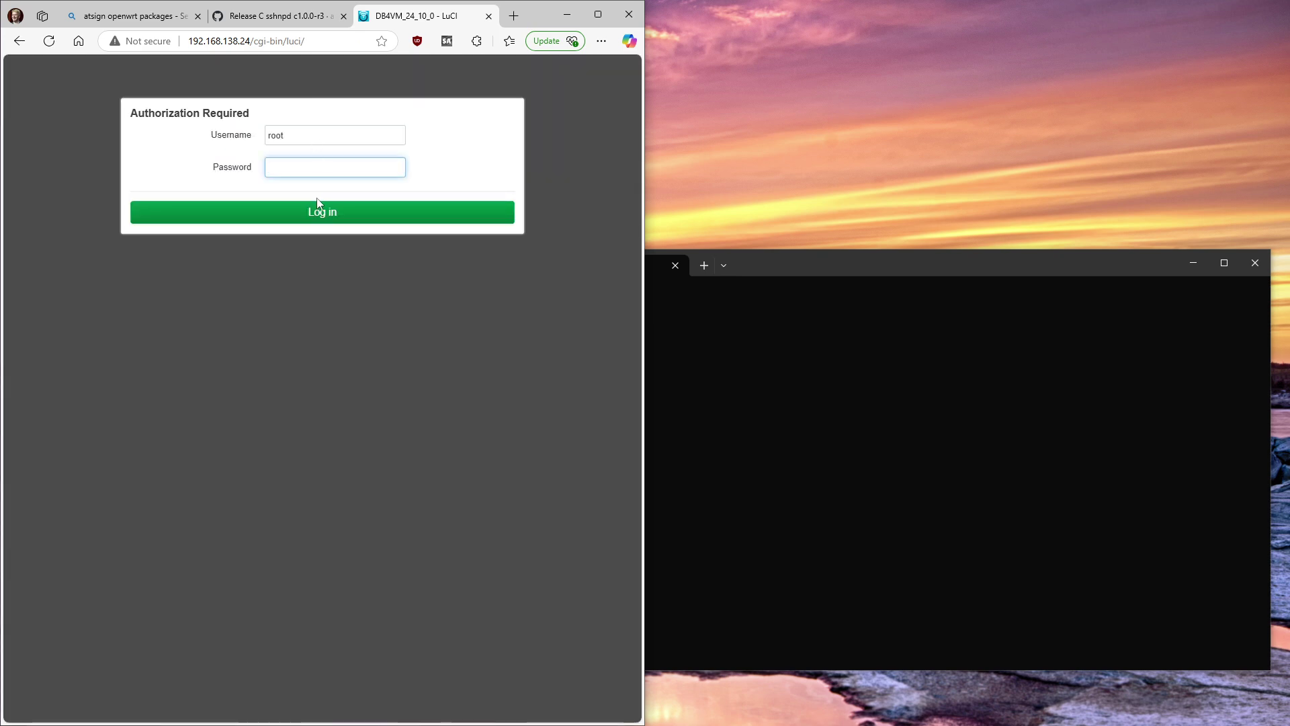
{"action": "type", "text": "•••••••••"}
{"action": "key", "text": "Return"}
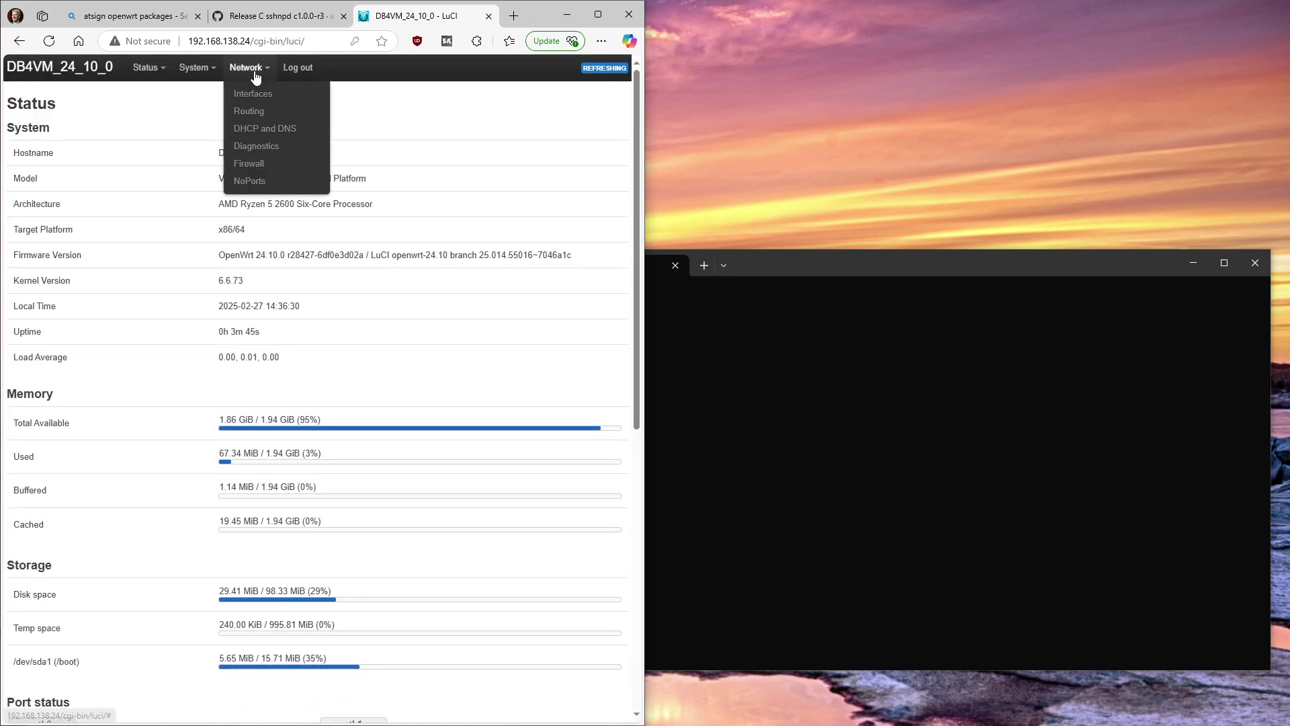
{"action": "left_click", "coordinate": [266, 183]}
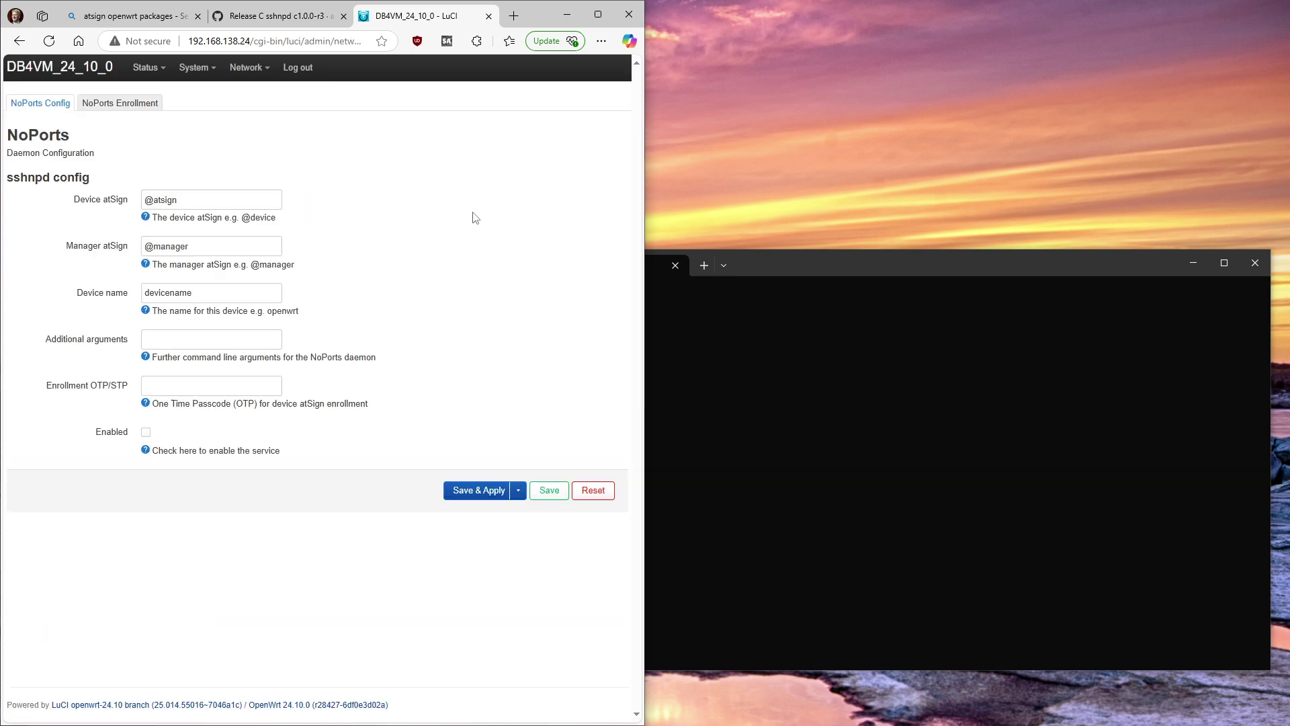
{"action": "left_click", "coordinate": [207, 202]}
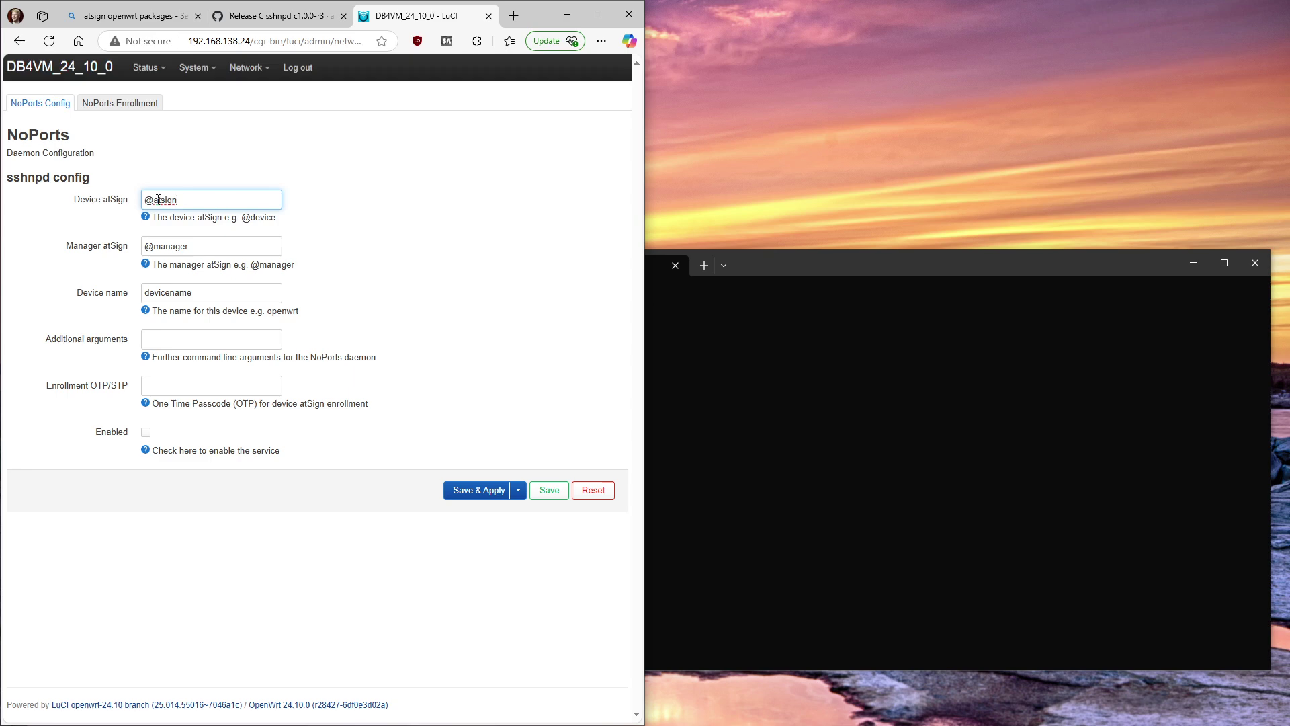
{"action": "left_click_drag", "start_coordinate": [154, 201], "coordinate": [256, 204]}
{"action": "type", "text": "bareindoornetball"}
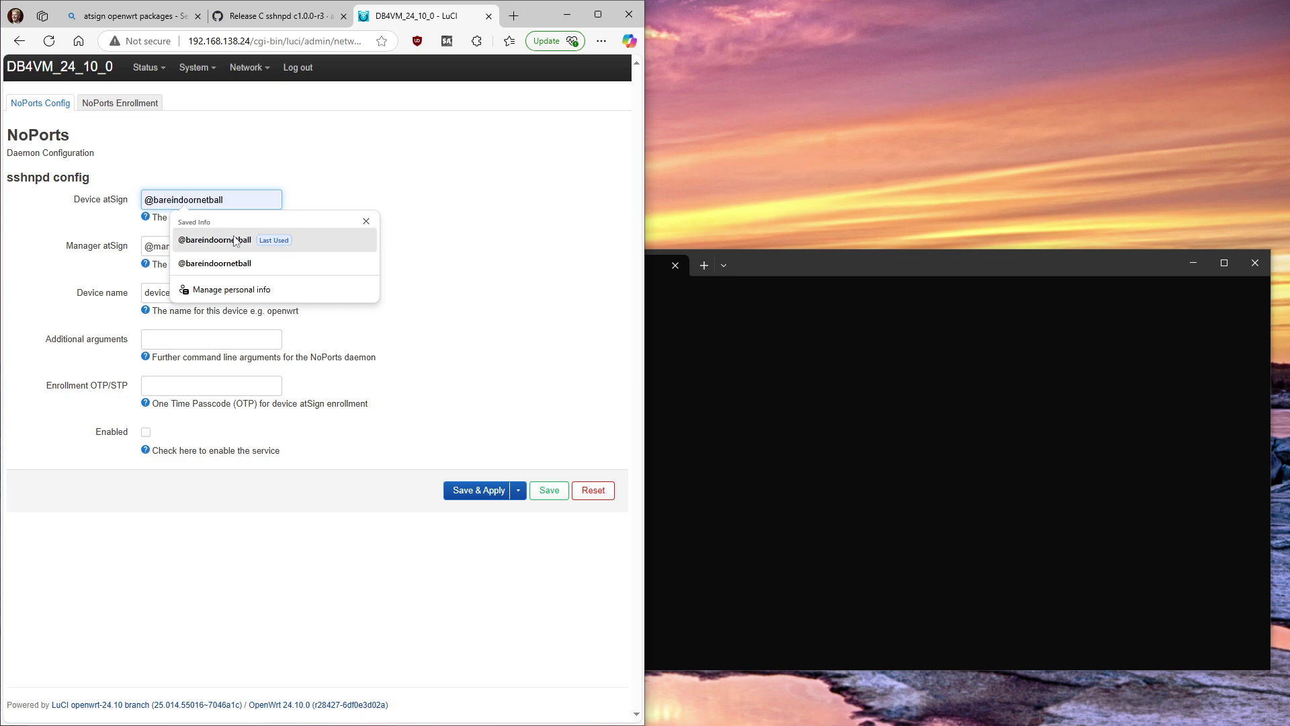
{"action": "left_click", "coordinate": [249, 237]}
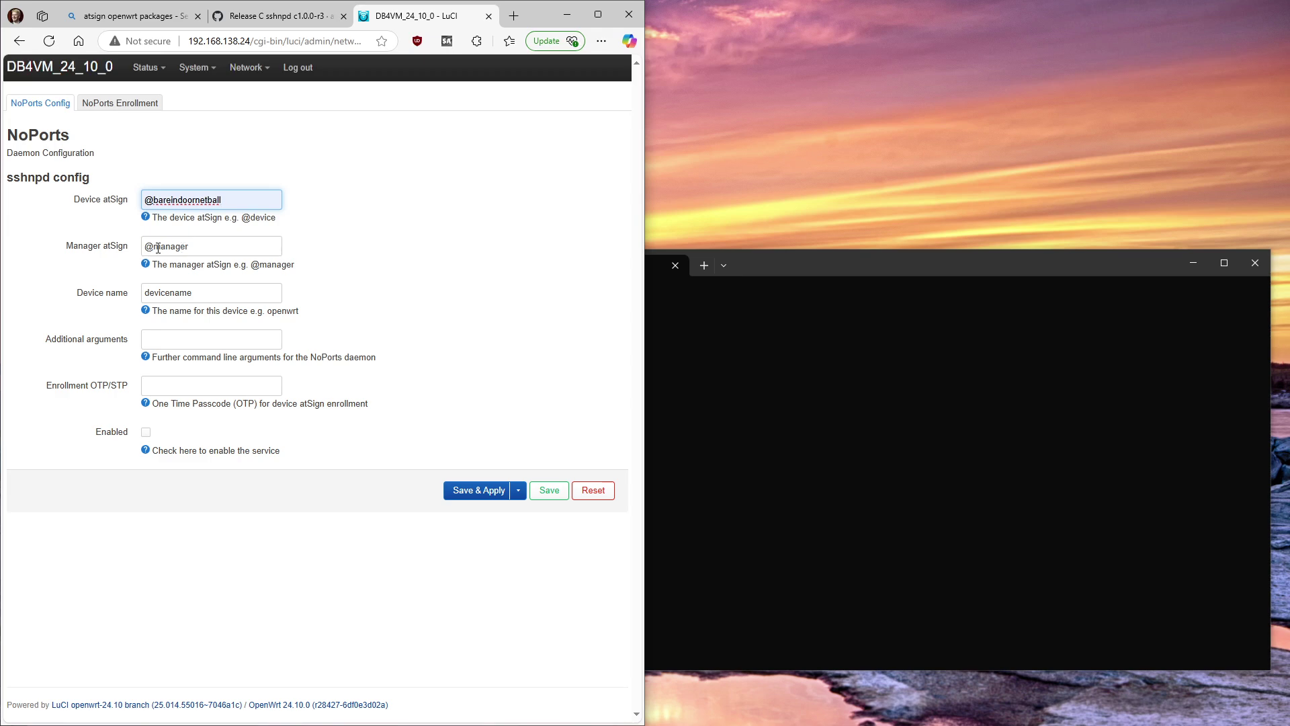
{"action": "left_click_drag", "start_coordinate": [156, 248], "coordinate": [190, 247]}
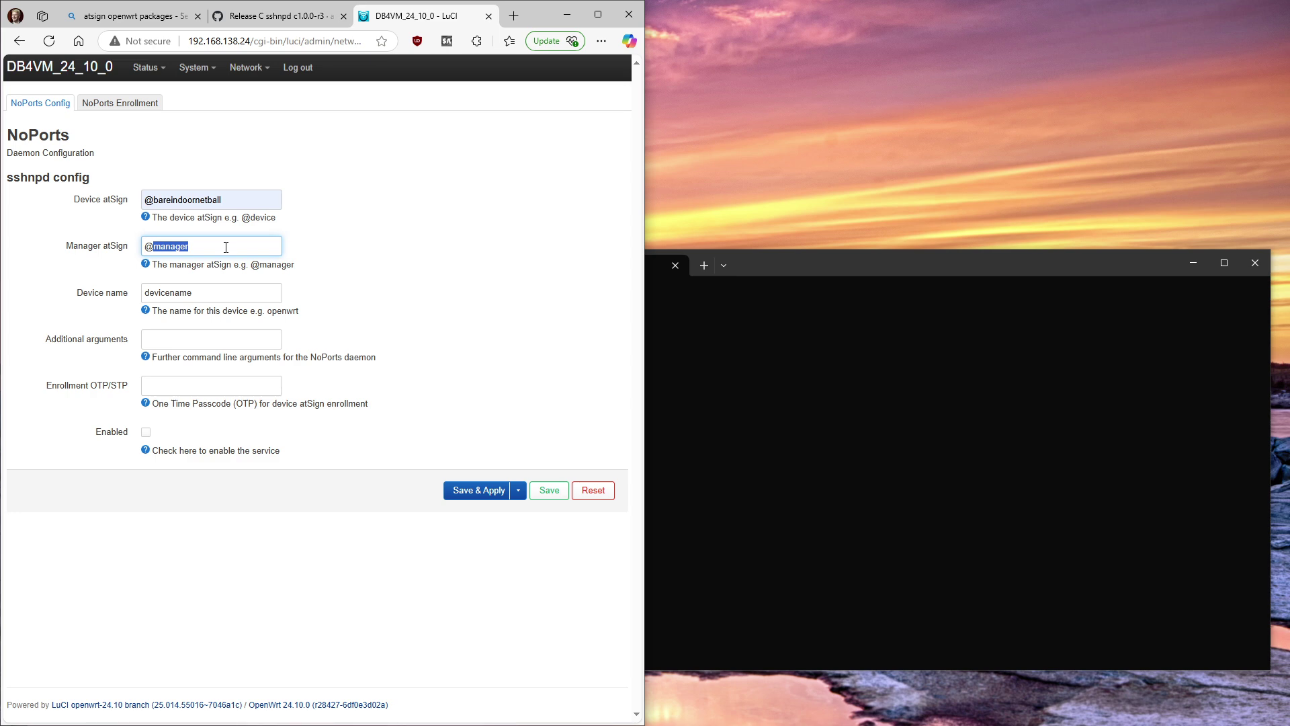
{"action": "type", "text": "cpswan"}
Fill device name openwrtvm24 and OTP 123456, enable the daemon, then save and apply.
{"action": "key", "text": "Tab"}
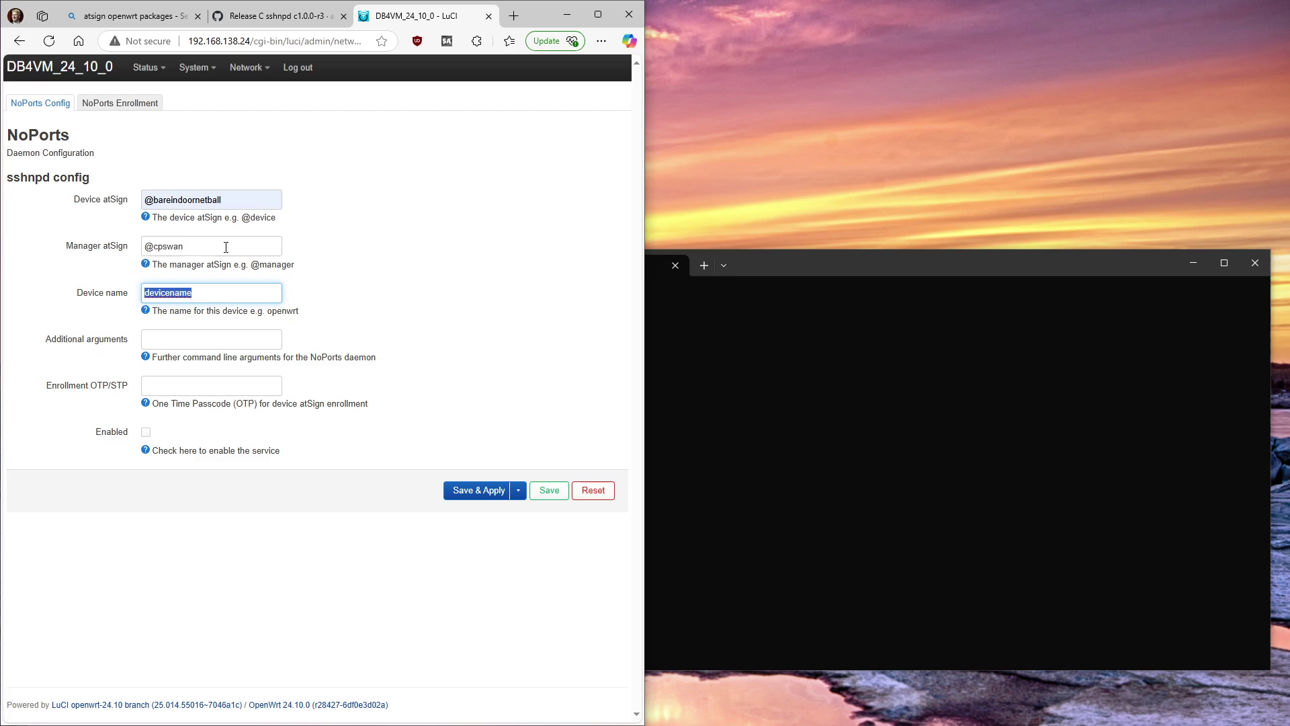
{"action": "type", "text": "o"}
{"action": "type", "text": "penwrtvm24"}
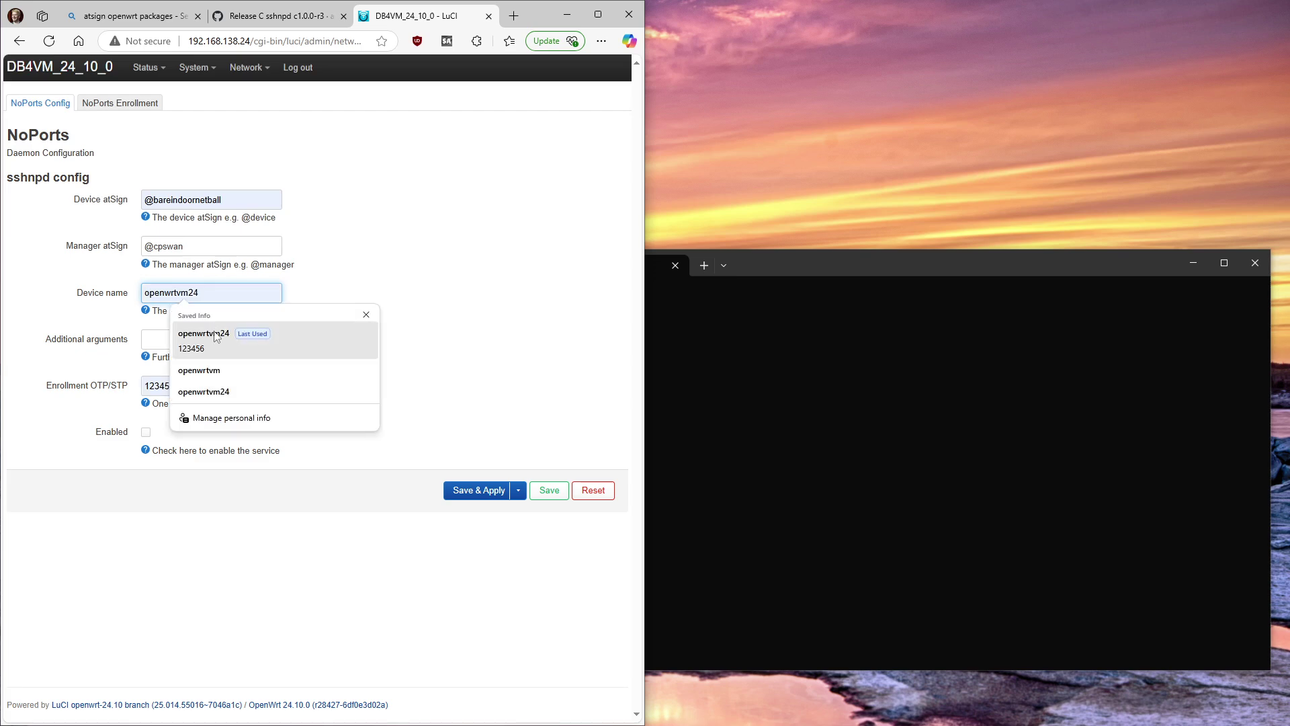
{"action": "left_click", "coordinate": [215, 340]}
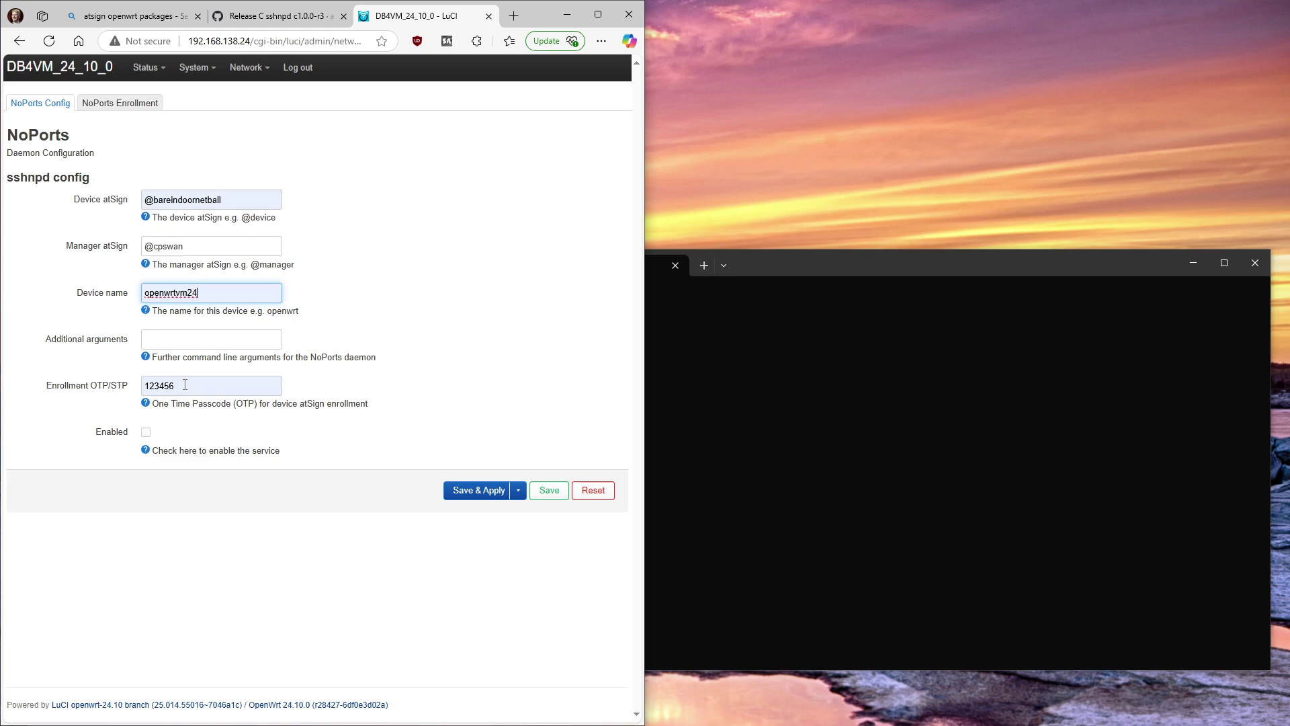
{"action": "left_click", "coordinate": [145, 432]}
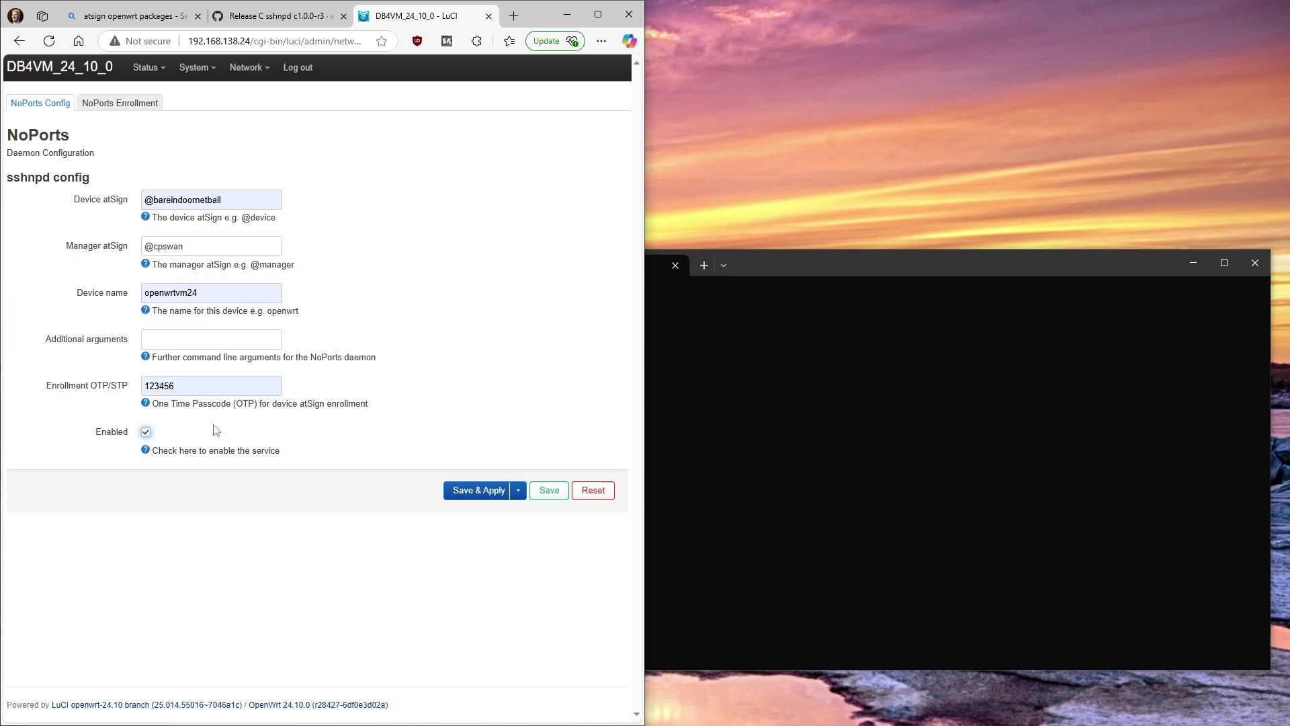
{"action": "left_click", "coordinate": [484, 494]}
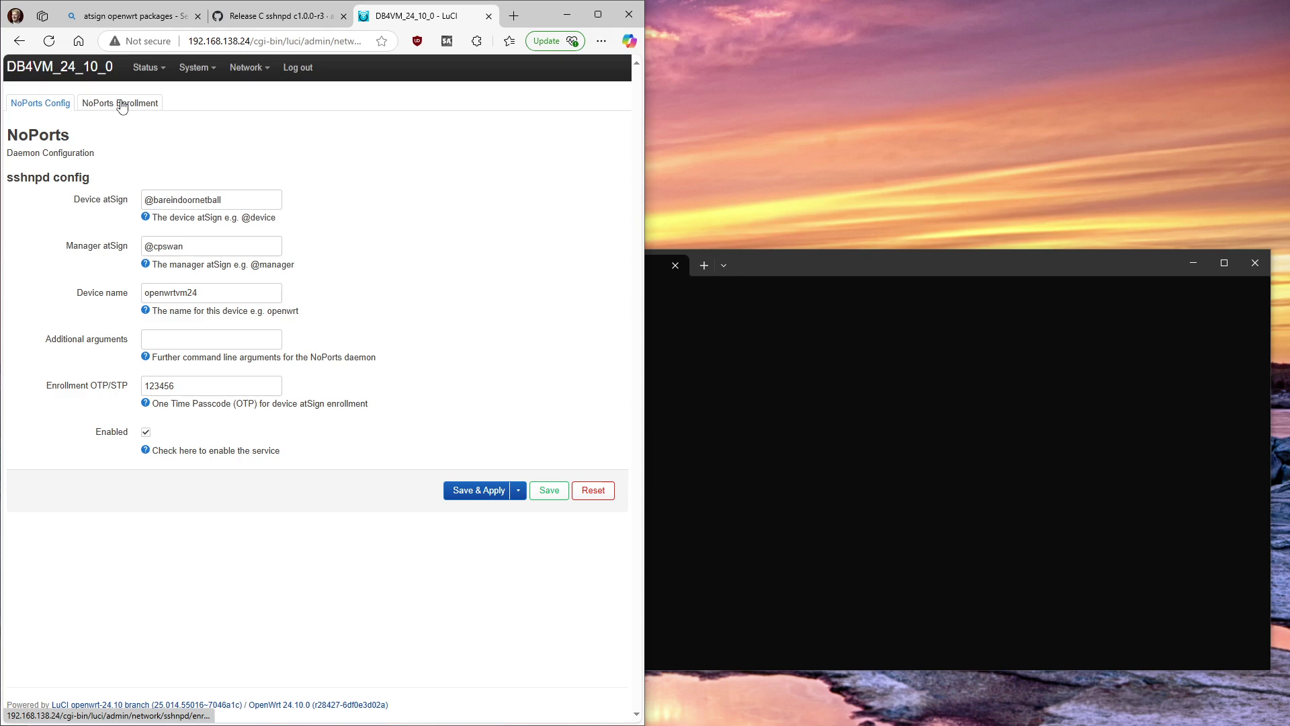
Copy the at_activate approve command from the NoPorts Enrollment page and start enrollment.
{"action": "left_click", "coordinate": [122, 104]}
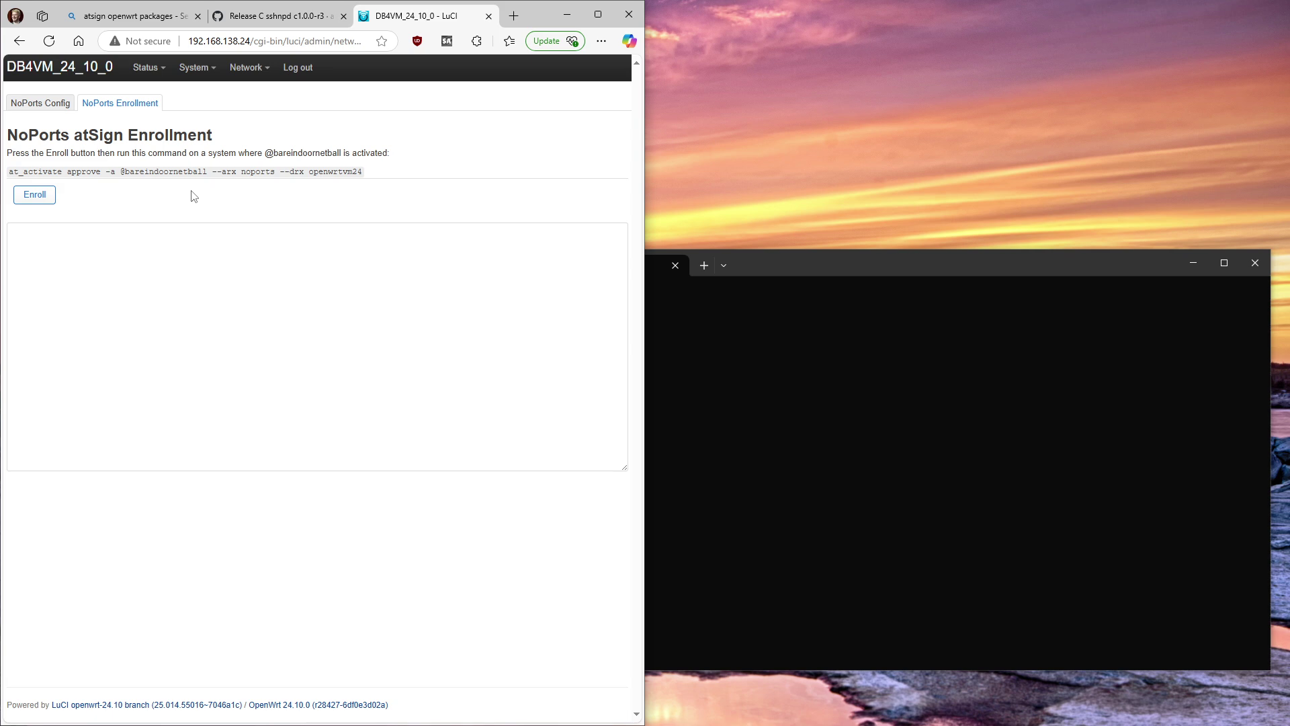
{"action": "left_click_drag", "start_coordinate": [369, 177], "coordinate": [8, 169]}
{"action": "key", "text": "ctrl+c"}
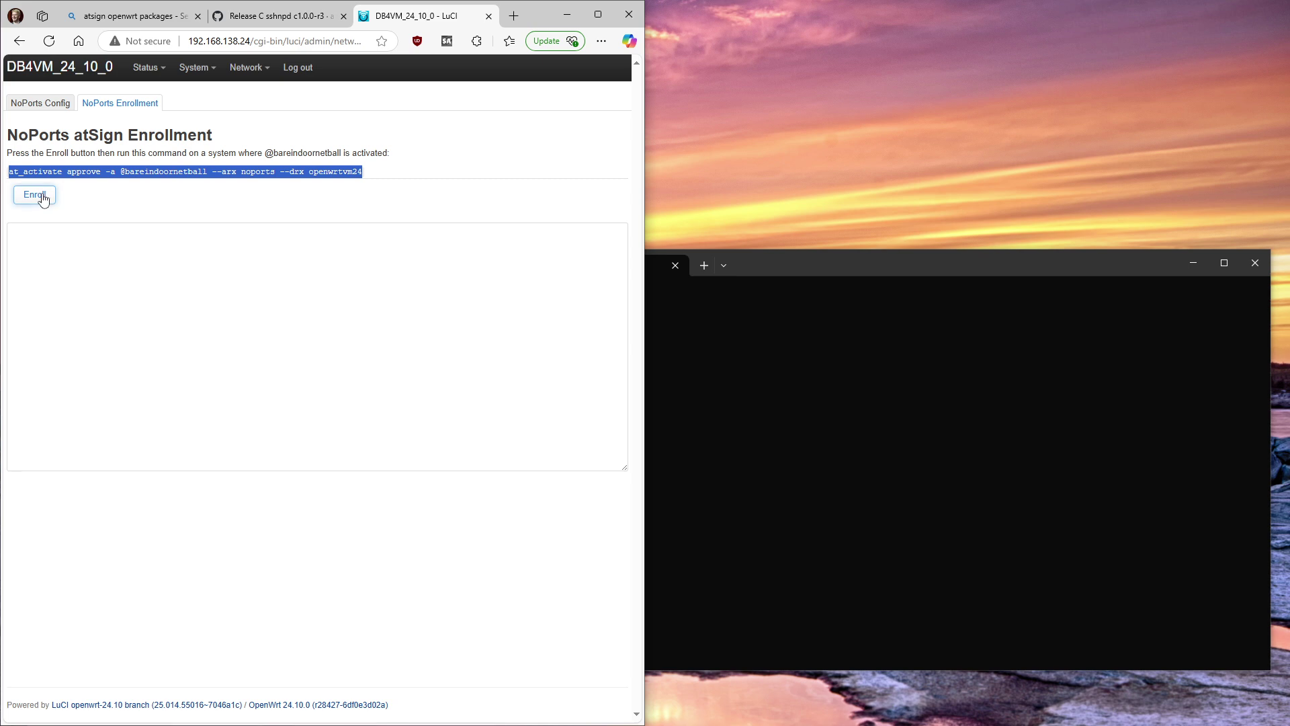
{"action": "left_click", "coordinate": [35, 195]}
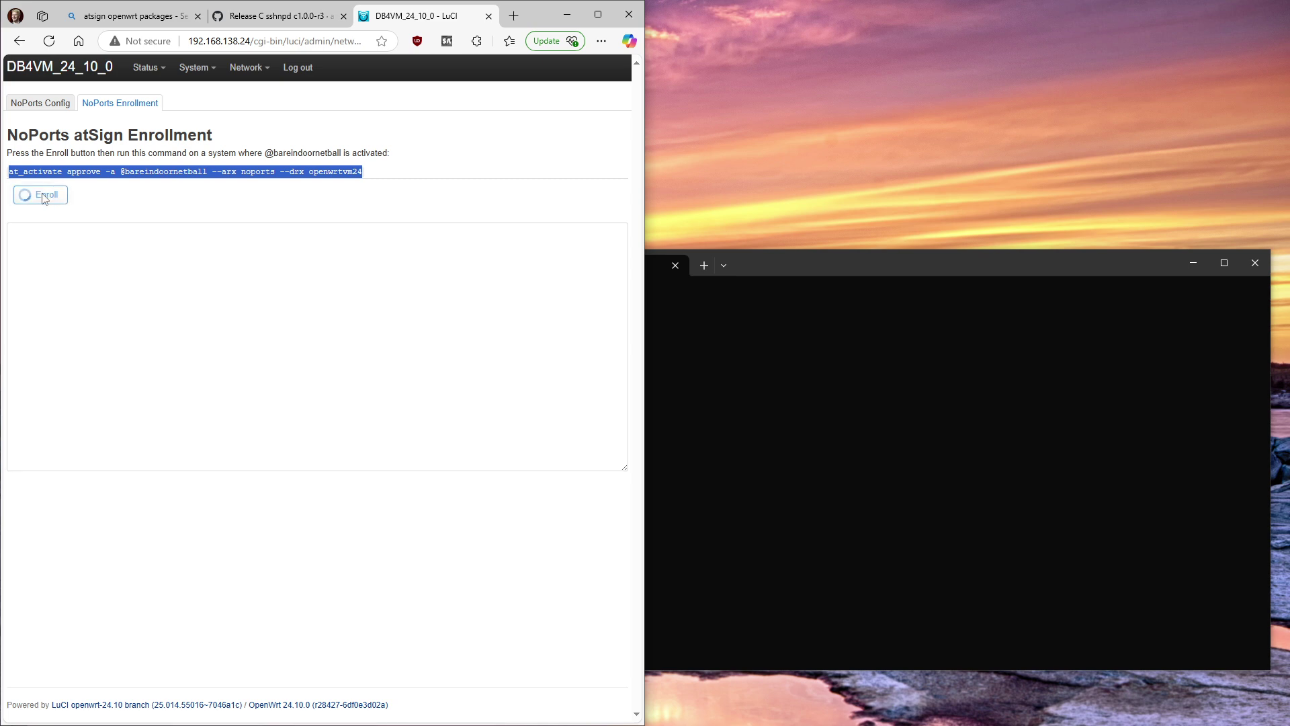
Run the copied at_activate approve command in Windows Terminal.
{"action": "left_click", "coordinate": [824, 437]}
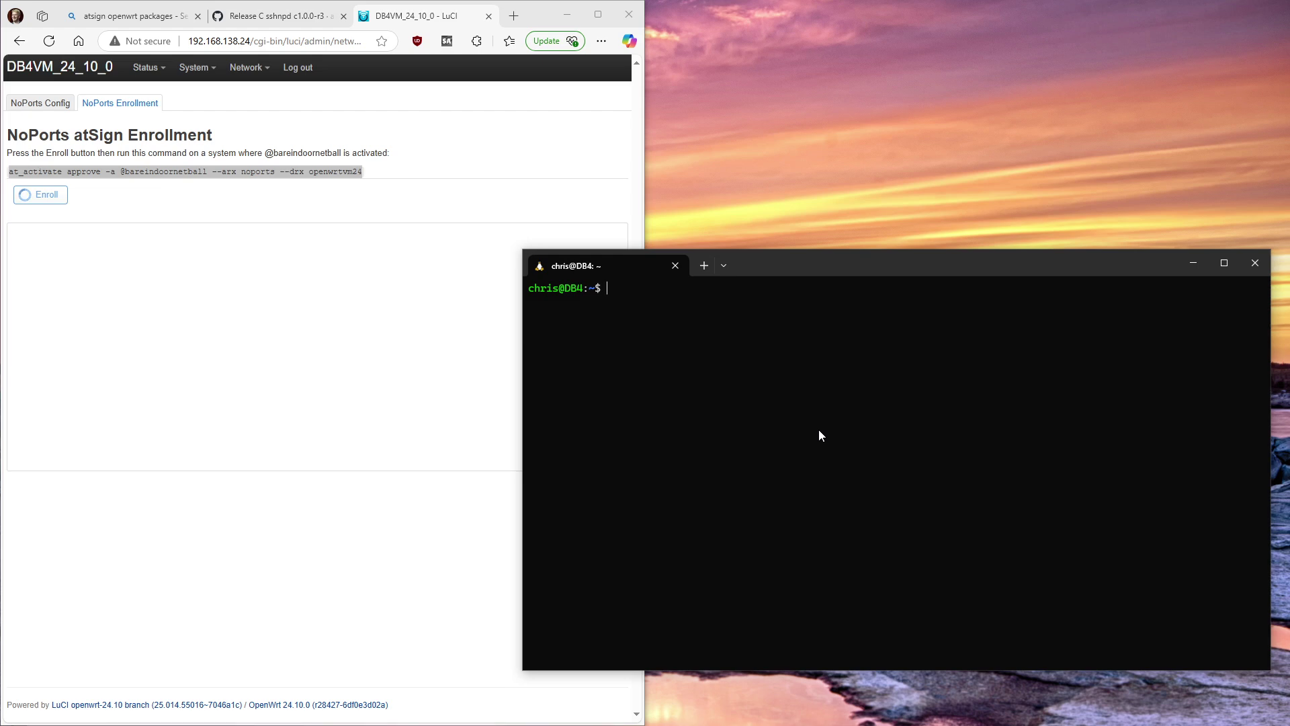
{"action": "key", "text": "ctrl+v"}
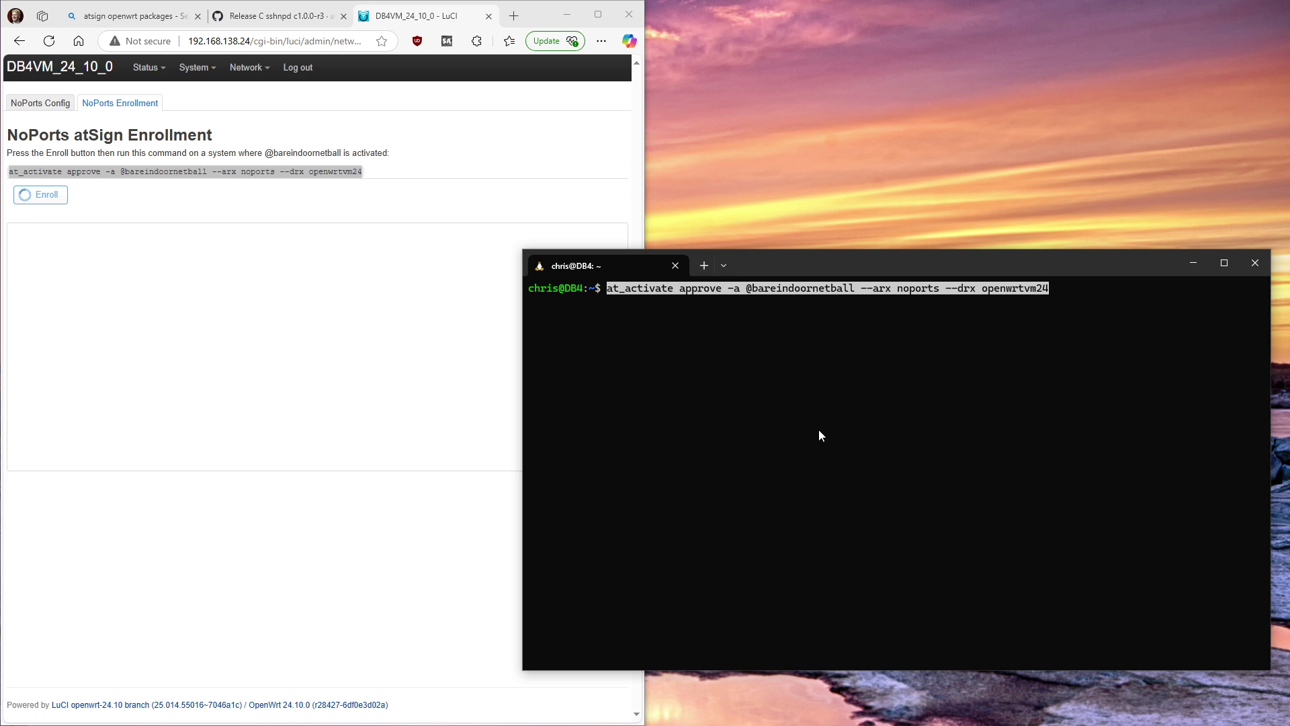
{"action": "key", "text": "Return"}
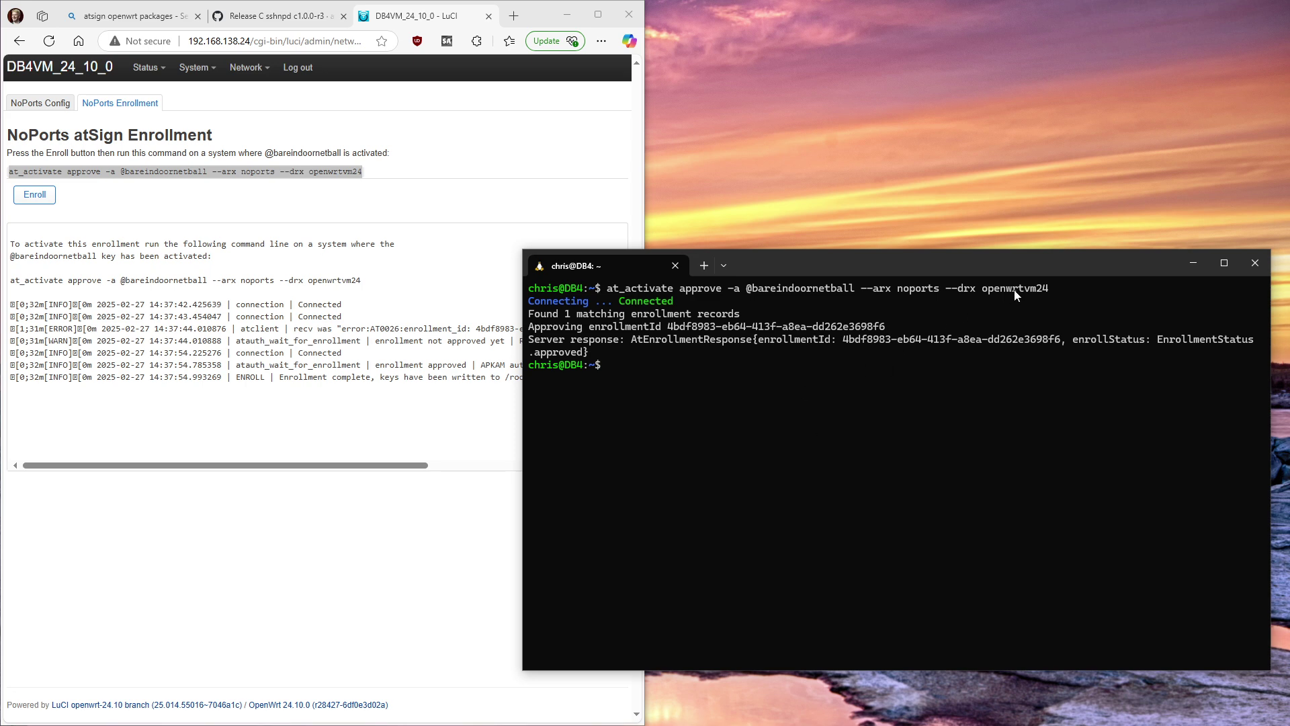
Refresh the NoPorts Enrollment page and check for the key file under /root/.atsign/keys.
{"action": "left_click", "coordinate": [432, 417]}
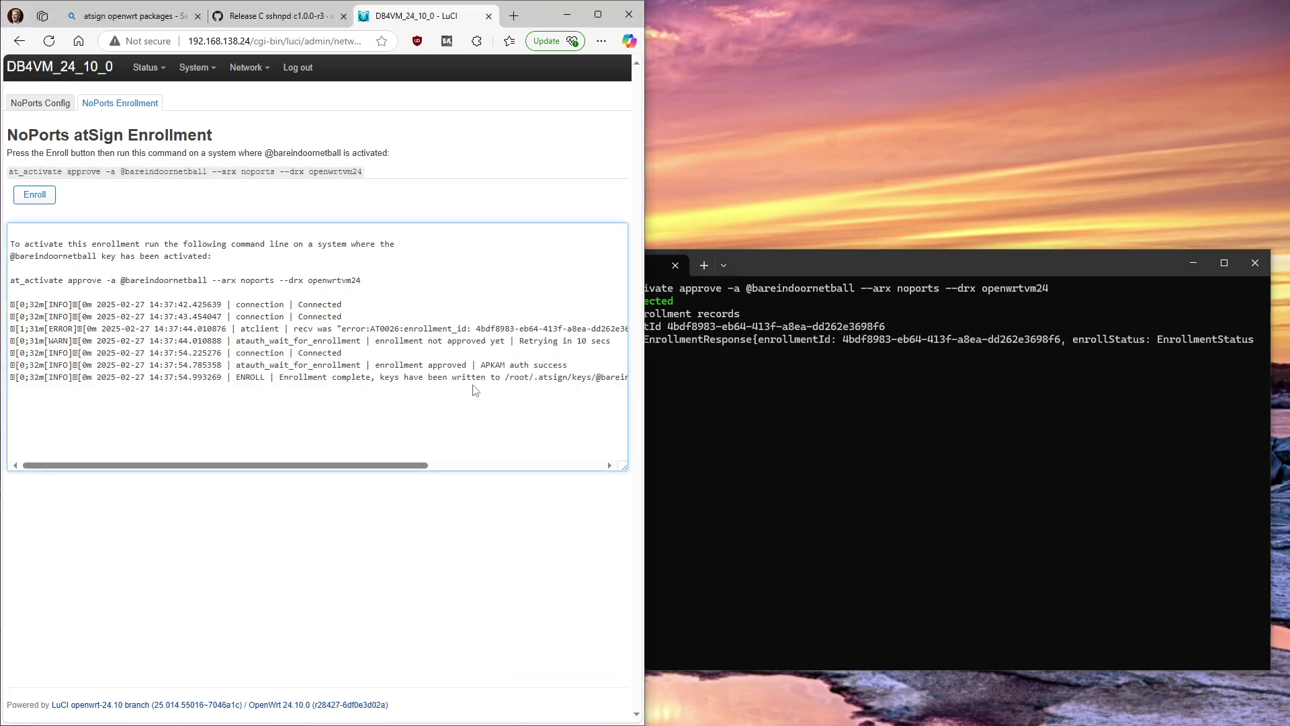
{"action": "double_click", "coordinate": [610, 378]}
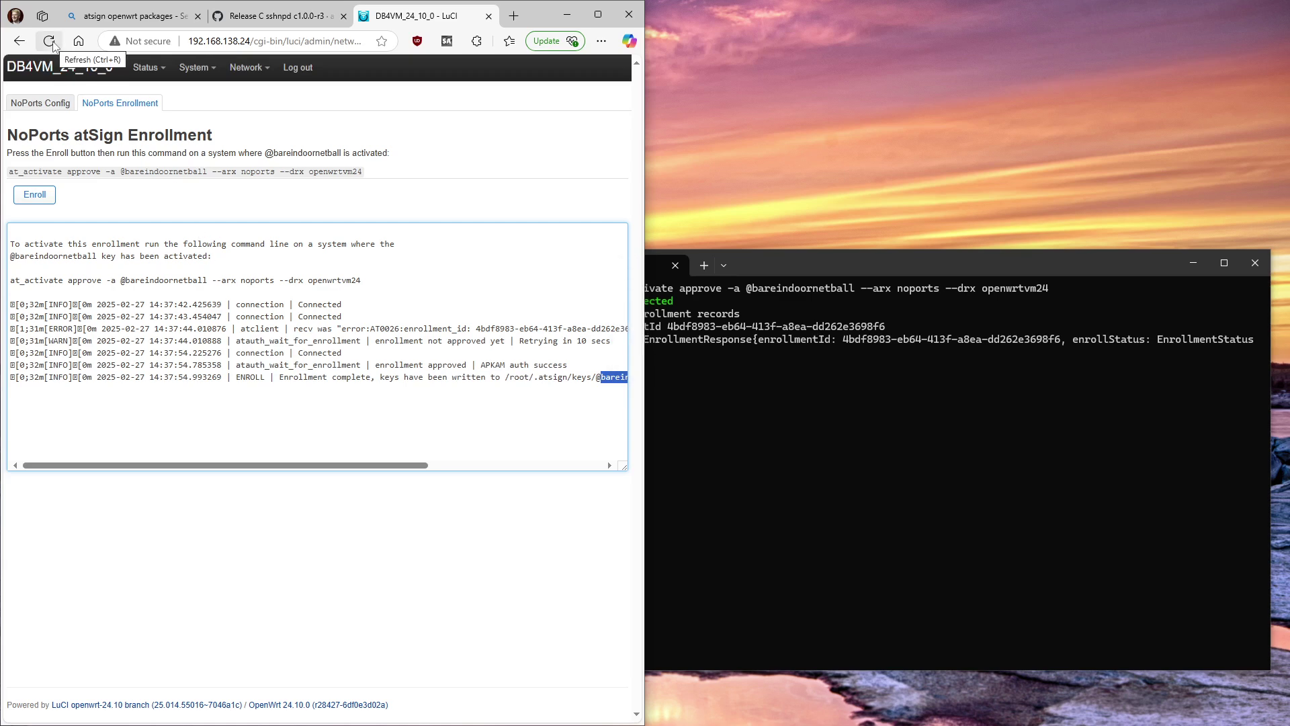
{"action": "left_click", "coordinate": [49, 42]}
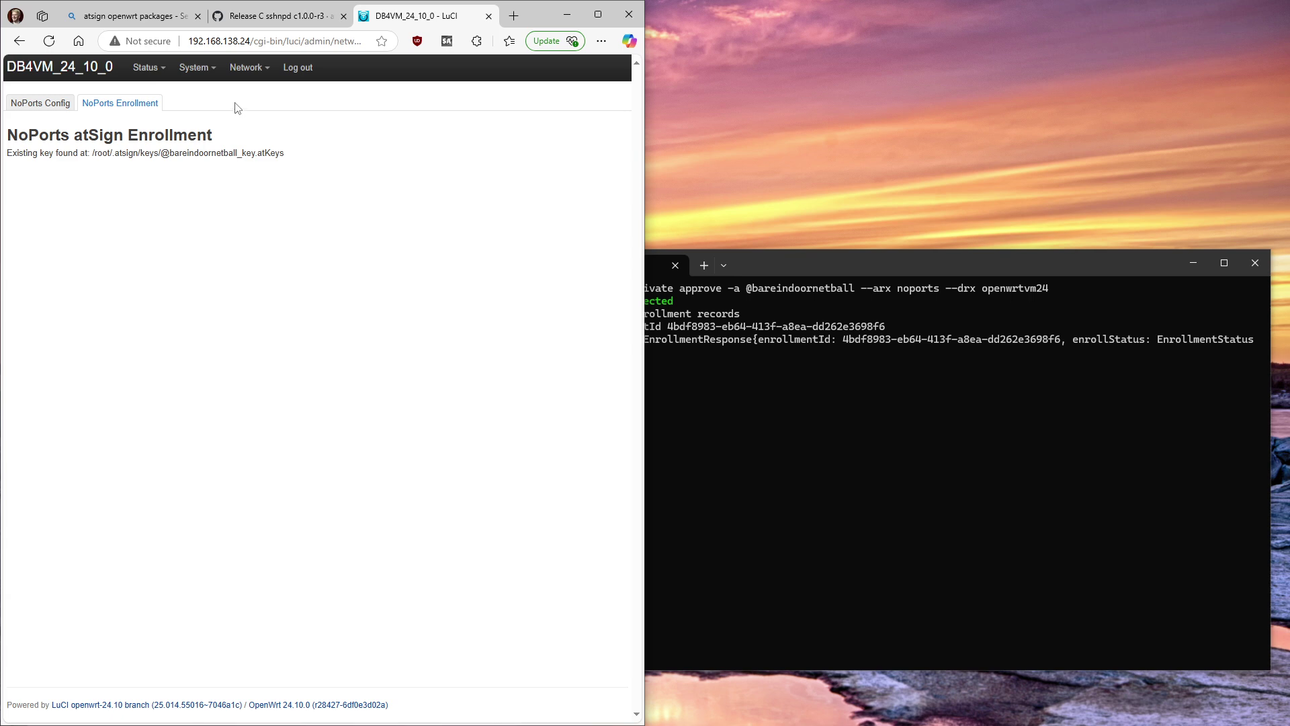
{"action": "left_click_drag", "start_coordinate": [295, 153], "coordinate": [94, 164]}
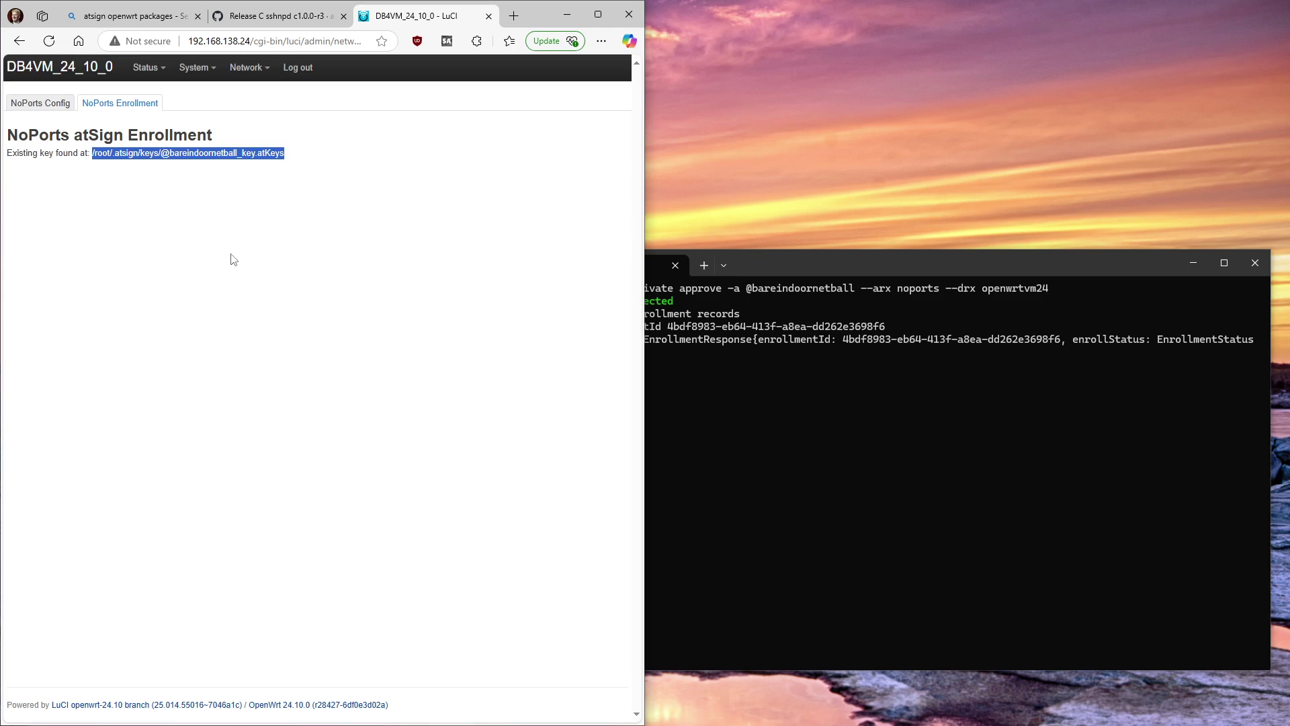
{"action": "mouse_move", "coordinate": [196, 67]}
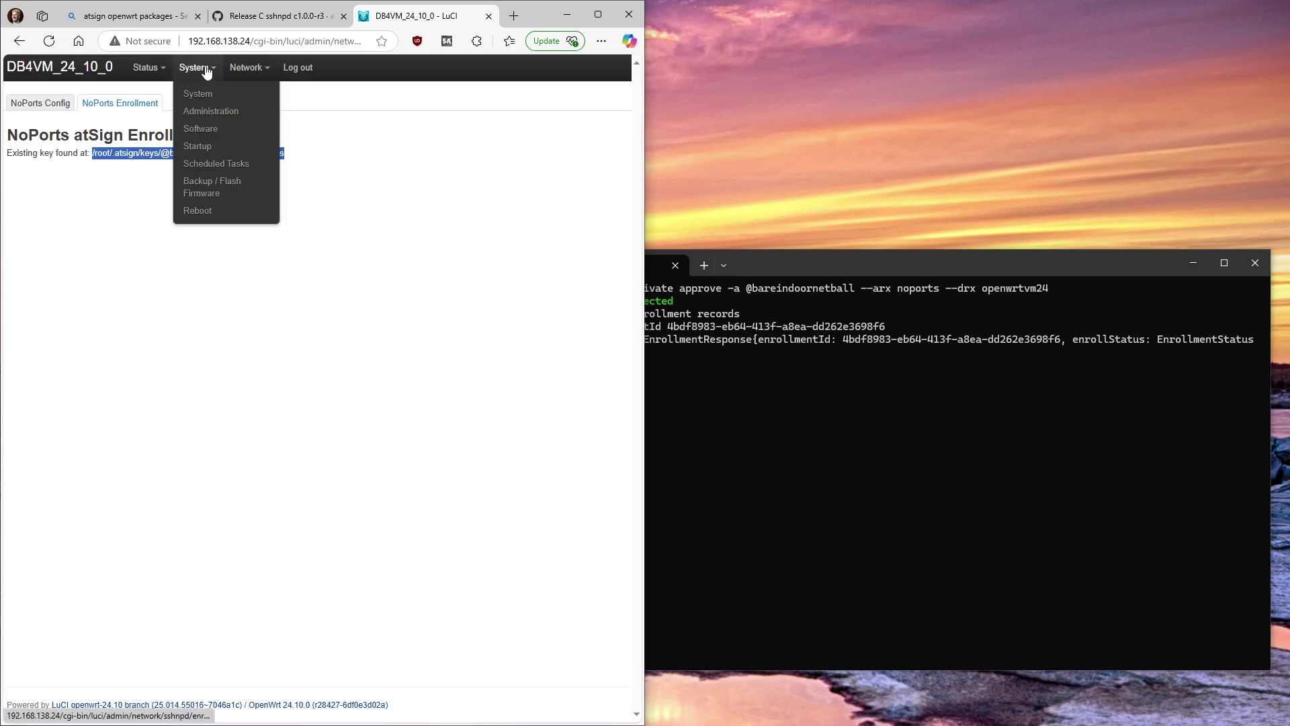
Start the sshnpd init script from the System Startup page.
{"action": "left_click", "coordinate": [215, 148]}
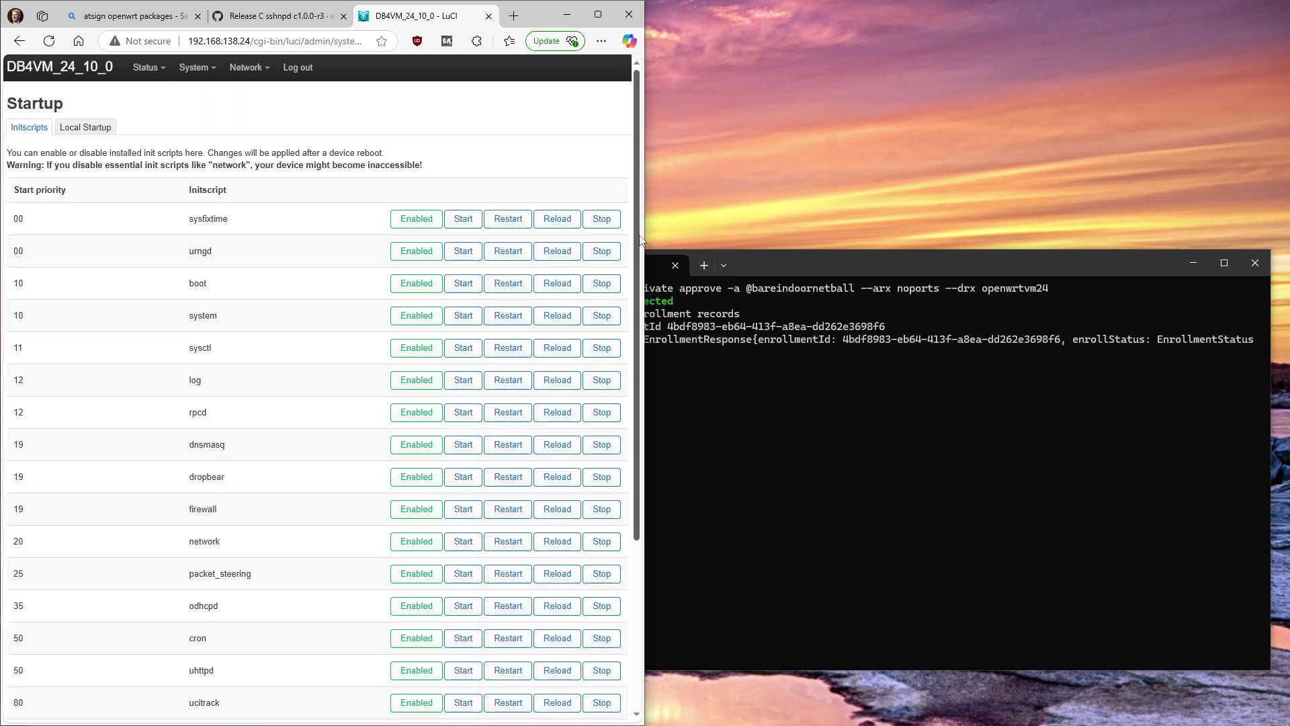
{"action": "scroll", "coordinate": [635, 240], "scroll_direction": "down", "scroll_amount": 5}
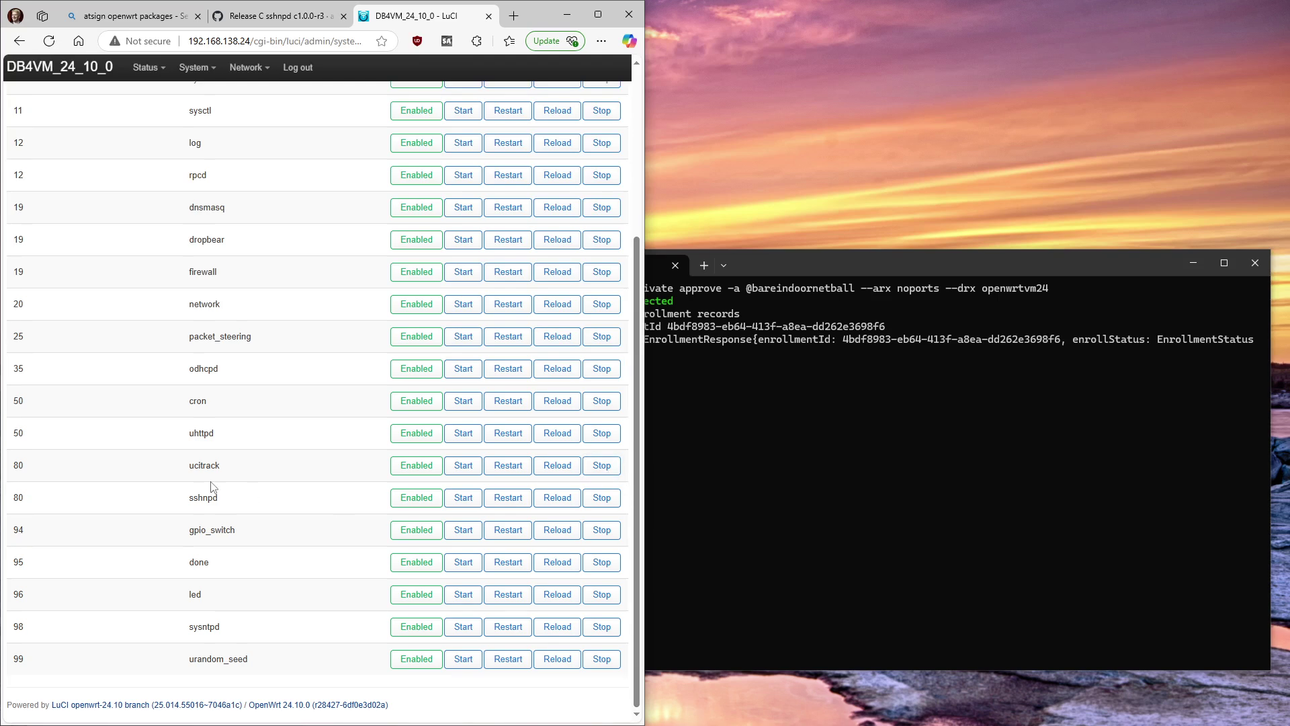
{"action": "left_click", "coordinate": [463, 500]}
Rerun the sshnp command to openwrtvm24 and accept its host key with 'yes'.
{"action": "left_click", "coordinate": [836, 490]}
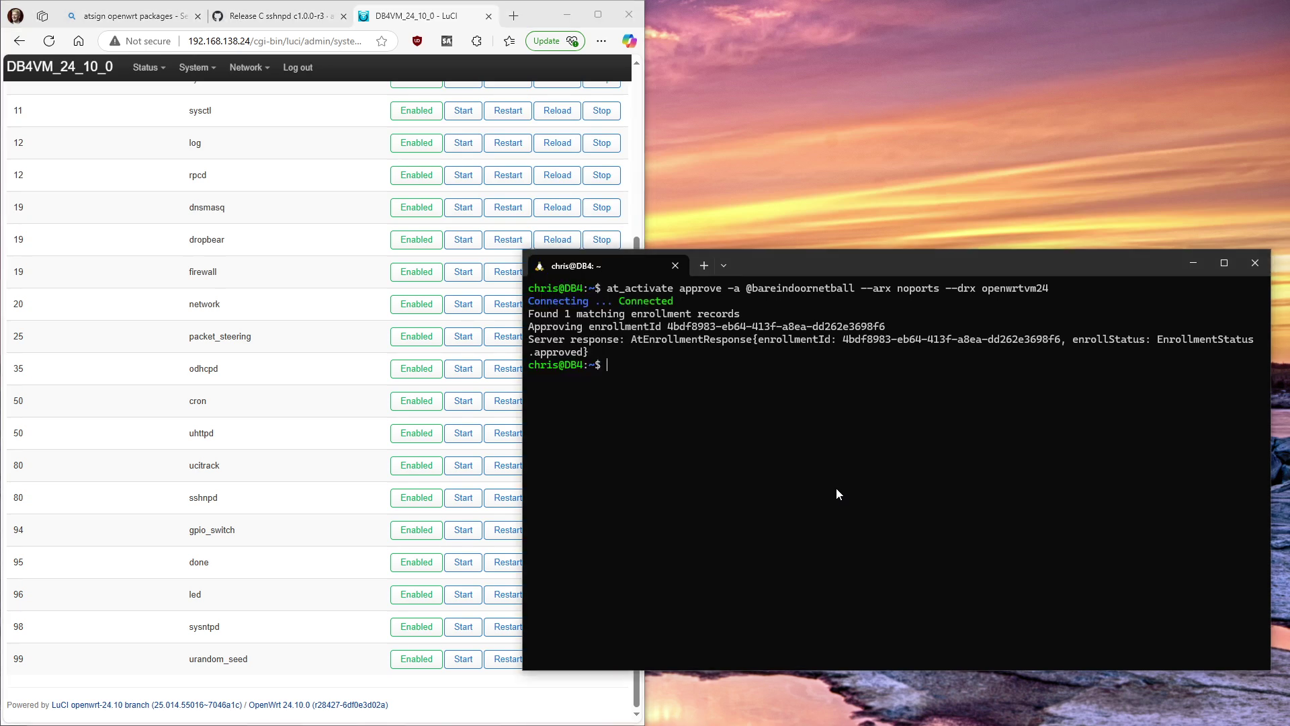
{"action": "key", "text": "Up"}
{"action": "key", "text": "Up"}
{"action": "key", "text": "Up"}
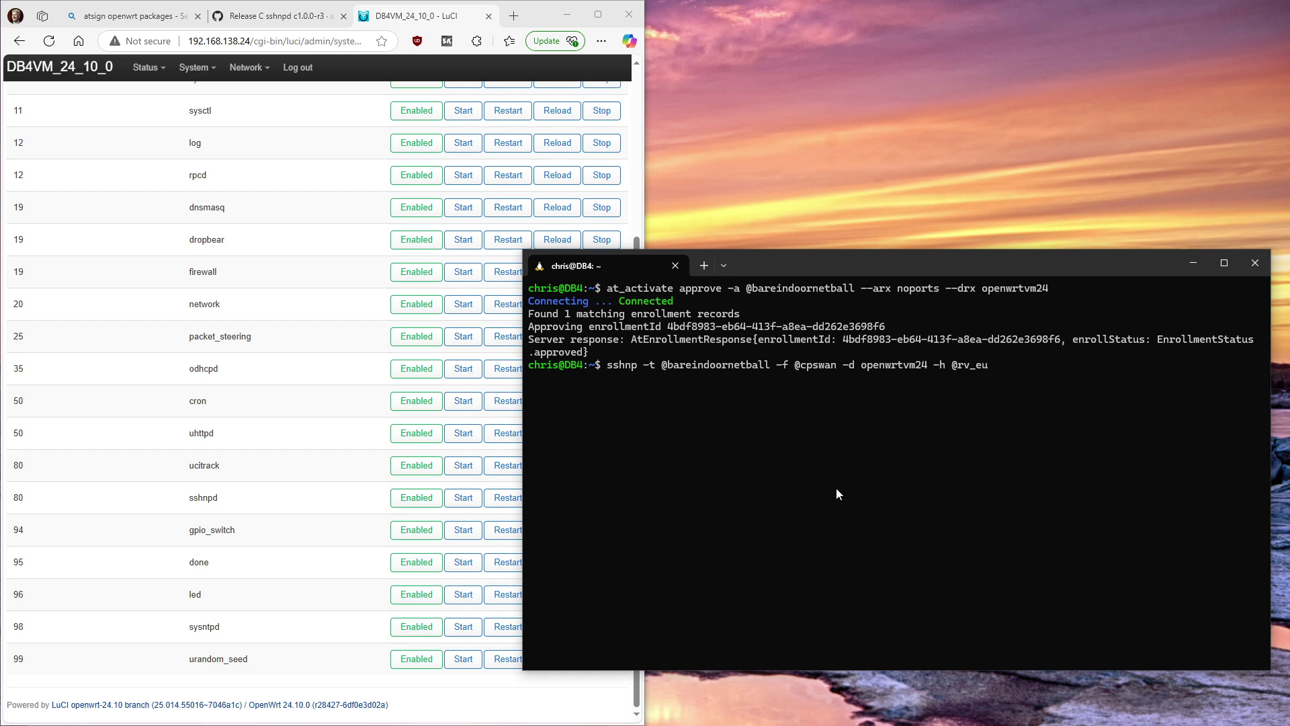
{"action": "key", "text": "Return"}
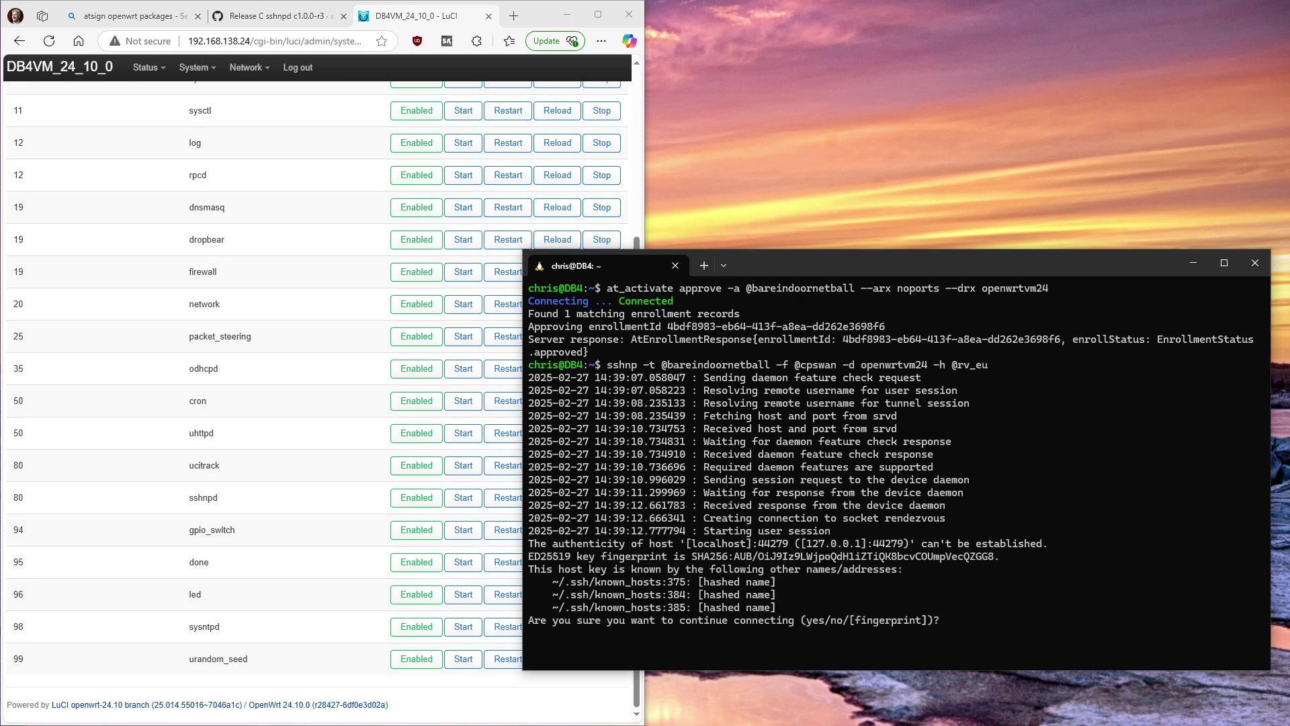
{"action": "type", "text": "yes"}
{"action": "key", "text": "Return"}
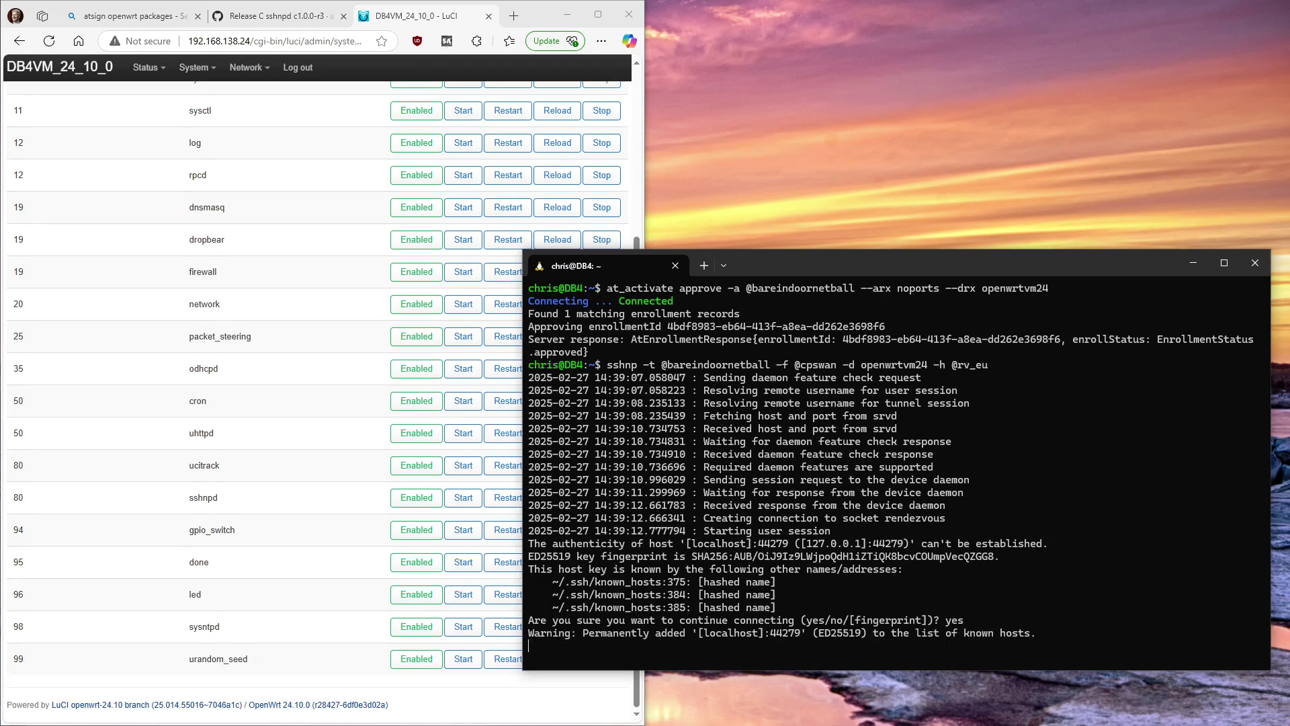